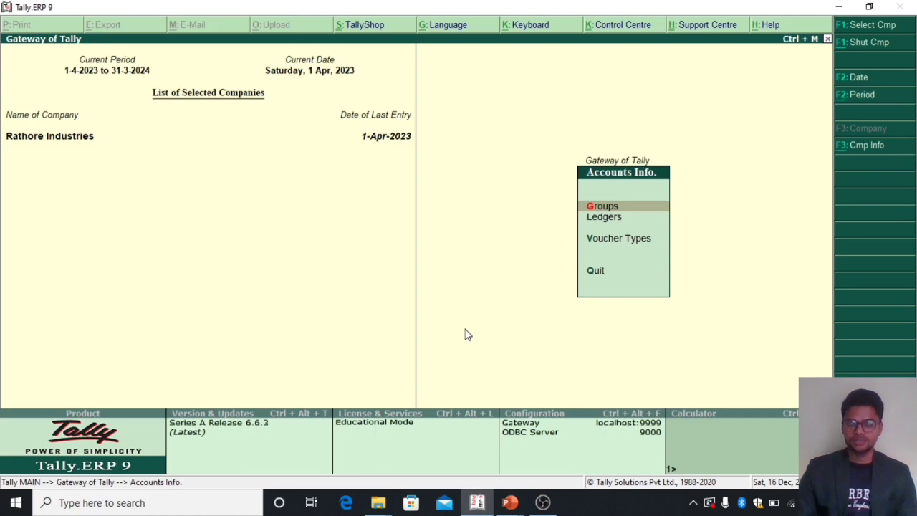
Step: Open multiple-ledger creation under the All Items group
key("Down")
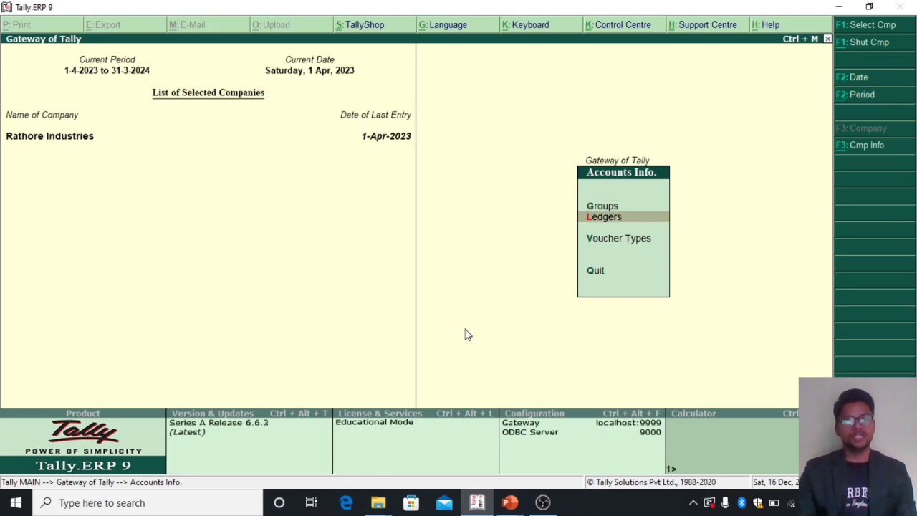
key("Return")
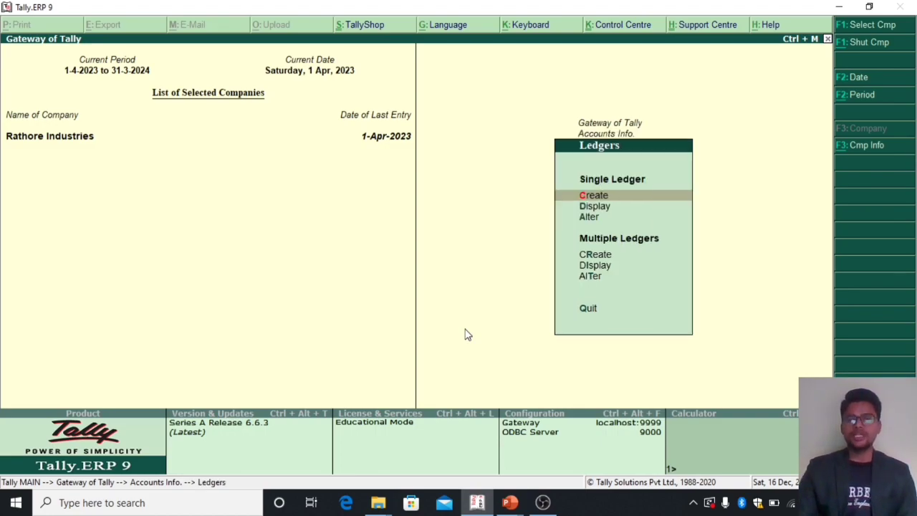
key("Down")
key("Down")
key("Down")
key("Return")
key("Return")
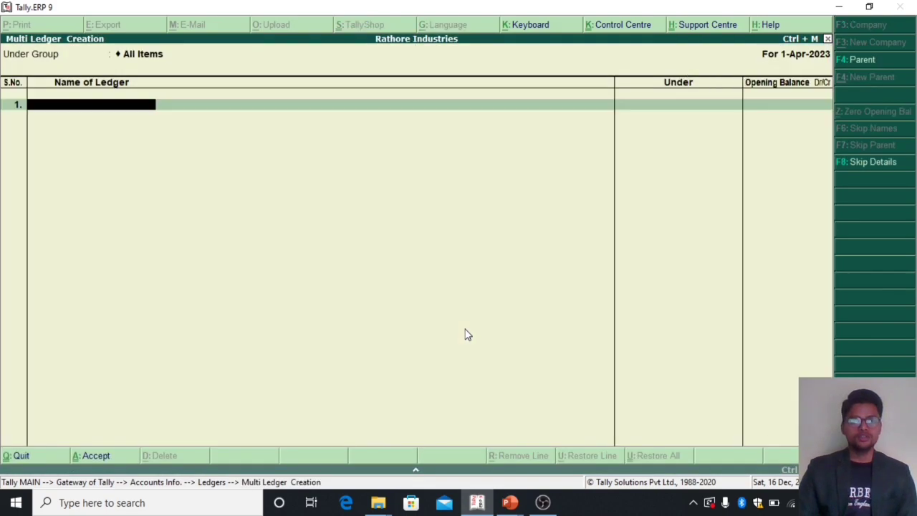
Step: Add the ledger Books Purchase A/c under the Purchase Accounts group, with no opening balance
type("Boo")
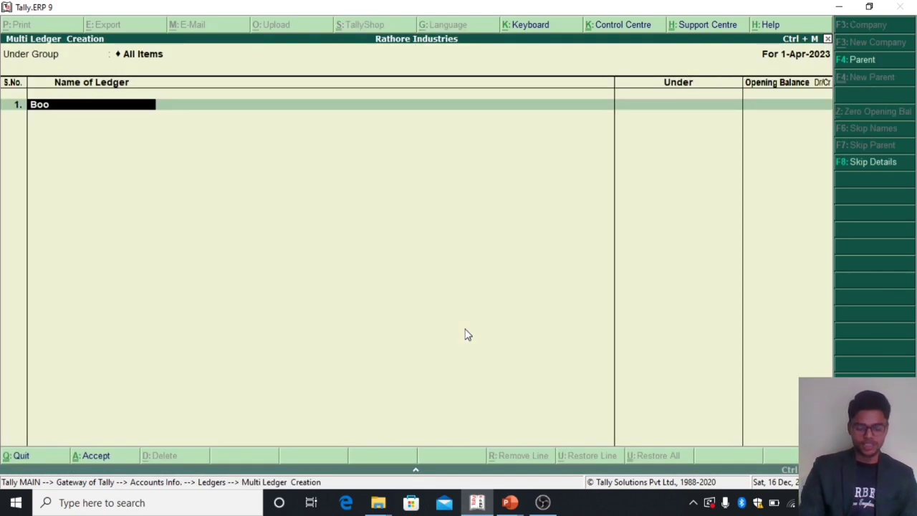
type("ks Purchase A/c")
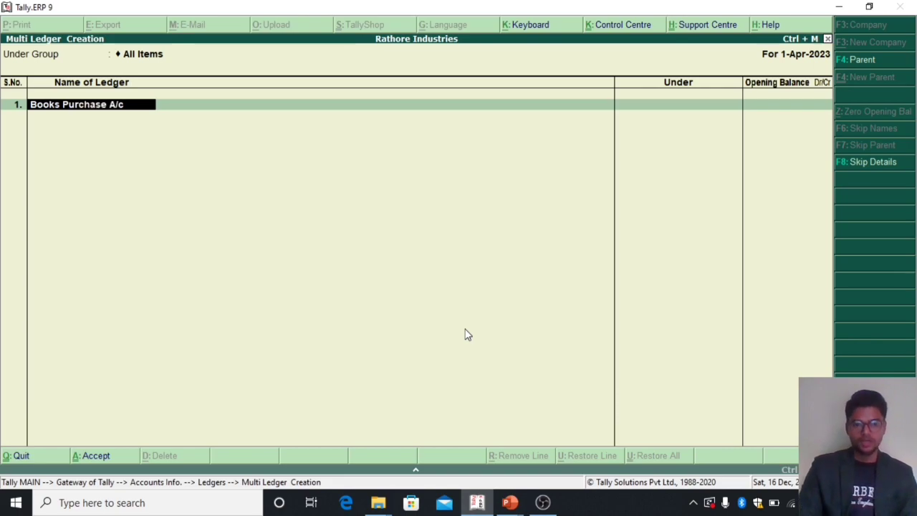
key("Return")
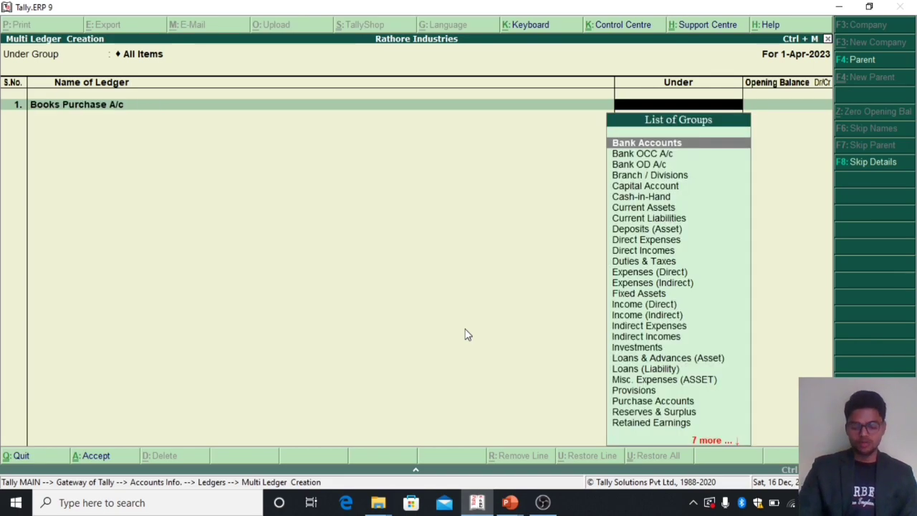
type("Pu")
key("Return")
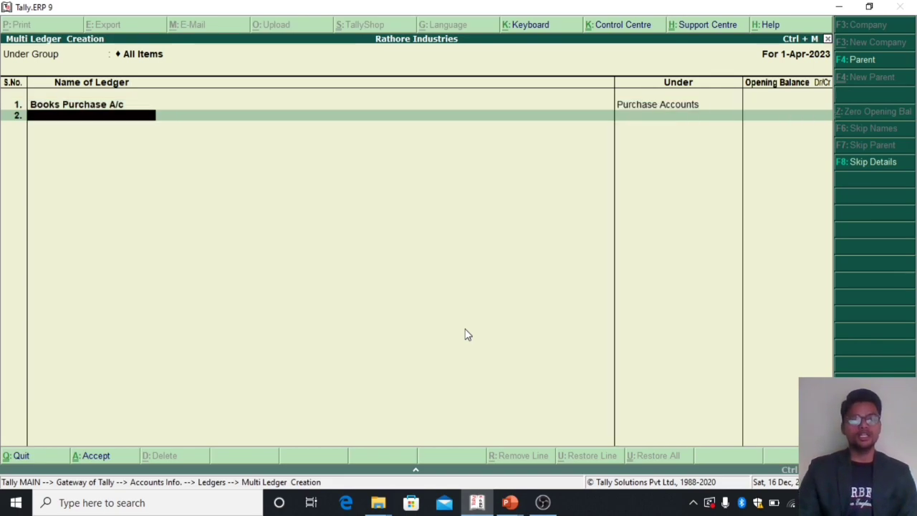
Step: Add the ledger Books Sale A/c under the Sales Accounts group, with no opening balance
type("Books Sal")
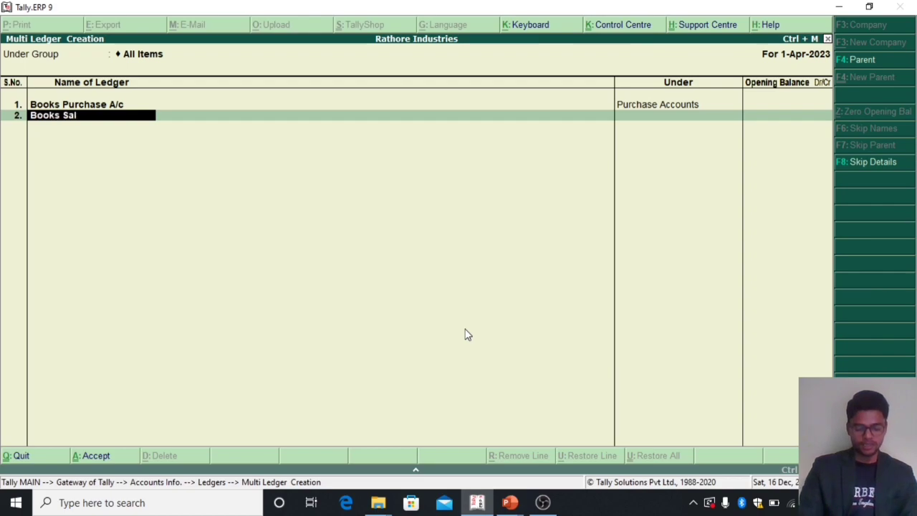
type("e a/c")
key("Return")
type("Sa")
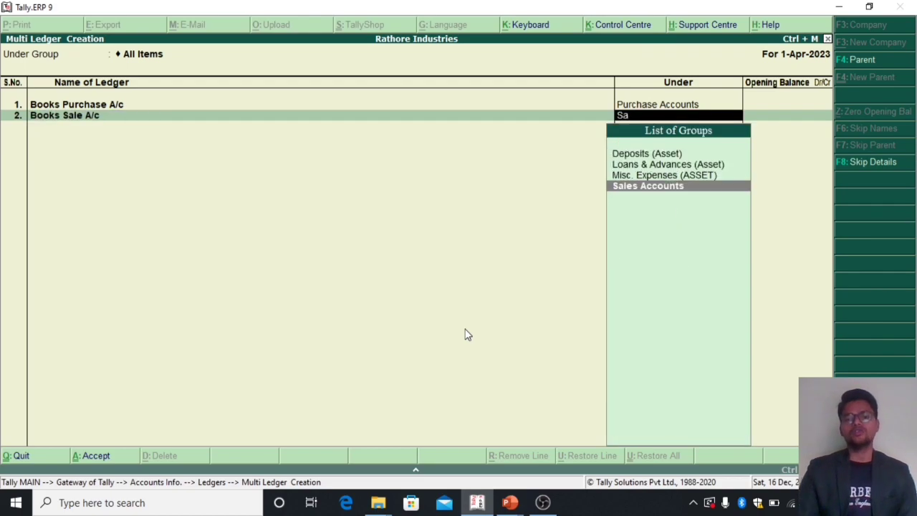
key("Return")
key("Return")
Step: Add the ledger Rgister Pur A/c under the Purchase Accounts group, with no opening balance
type("Rgister")
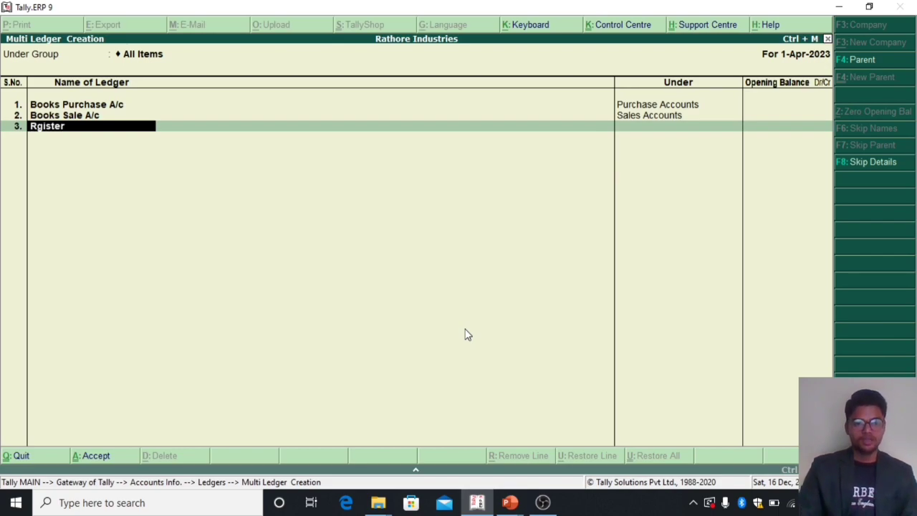
type(" Pur A/c")
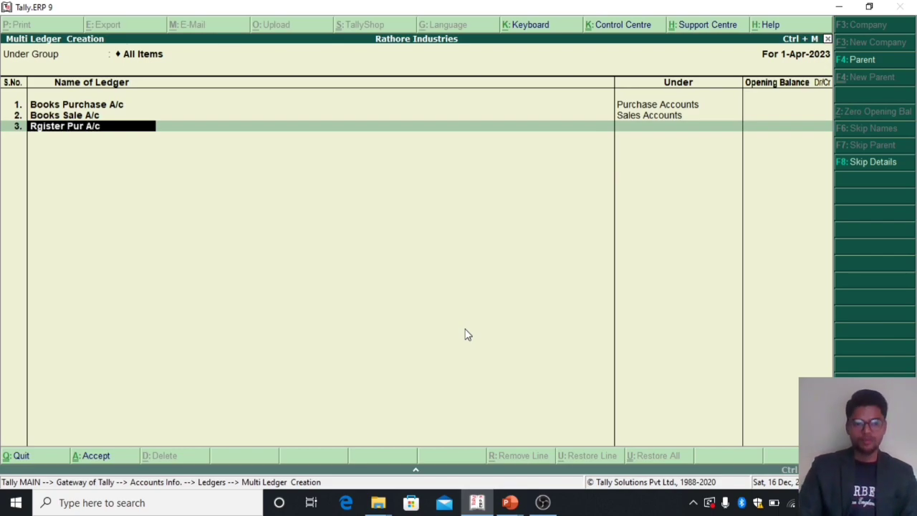
key("Return")
type("Pu")
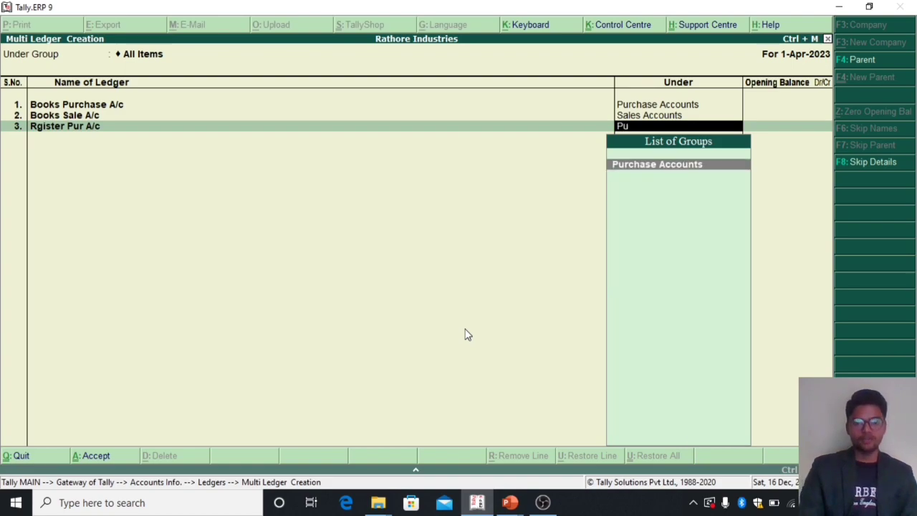
key("Return")
key("Return")
Step: Add the ledger Register Sale A/c under Sales Accounts, accept the set of ledgers and leave ledger creation
type("Re")
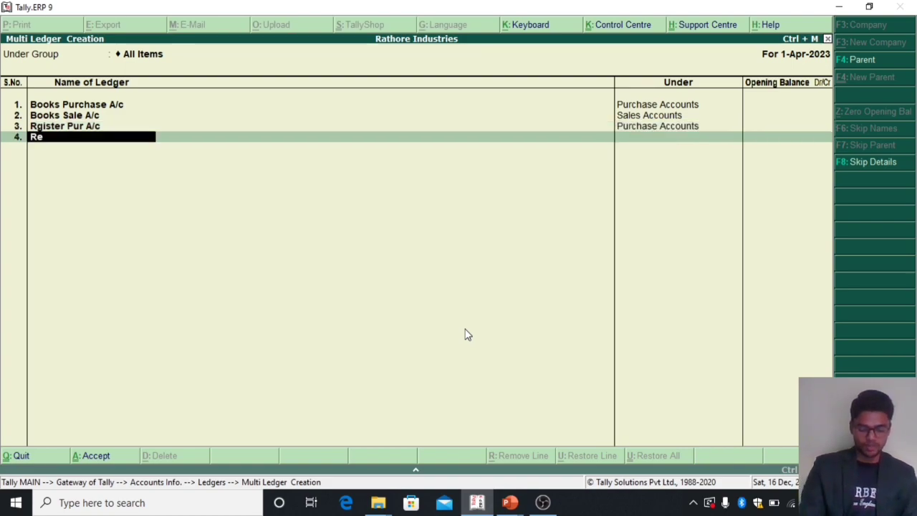
type("gister Sal")
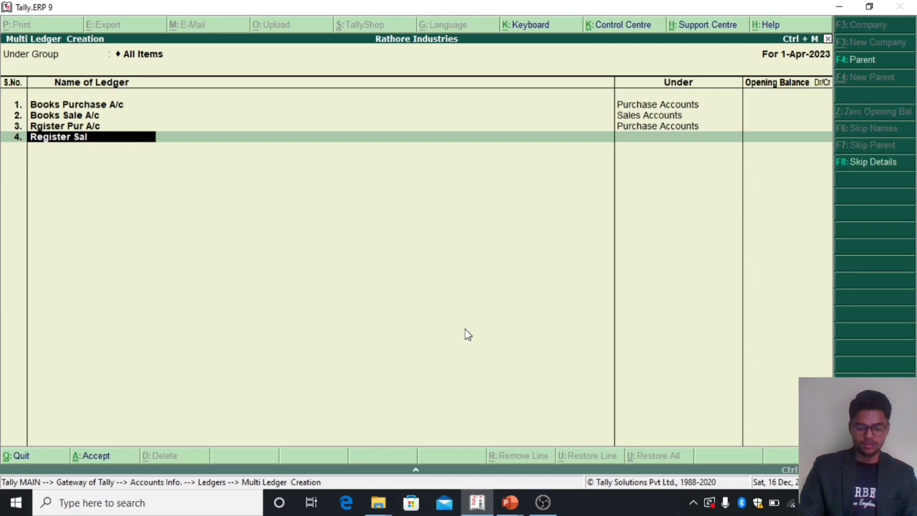
type("e a/c")
key("Return")
type("Sa")
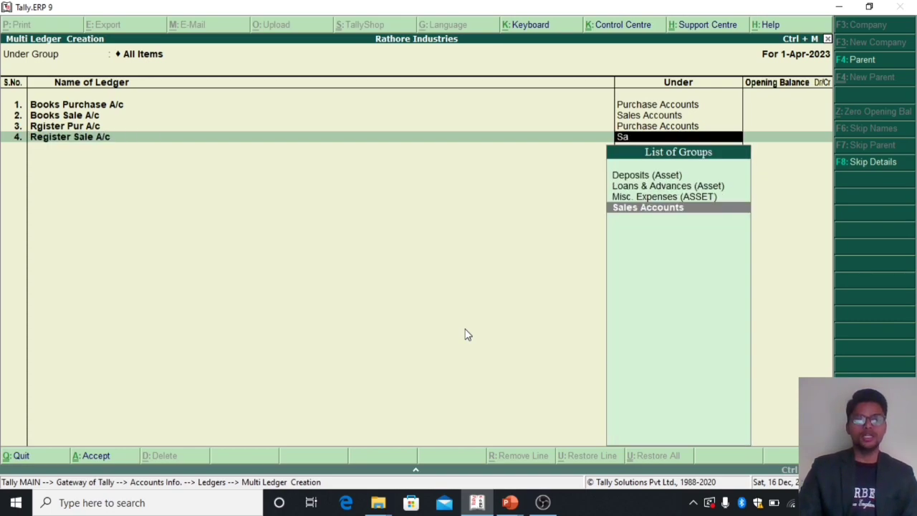
key("Return")
key("Return")
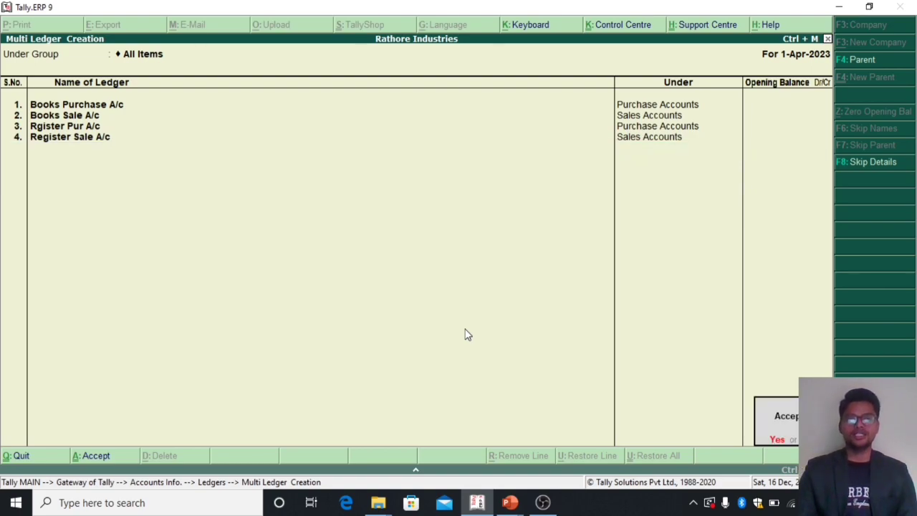
key("Return")
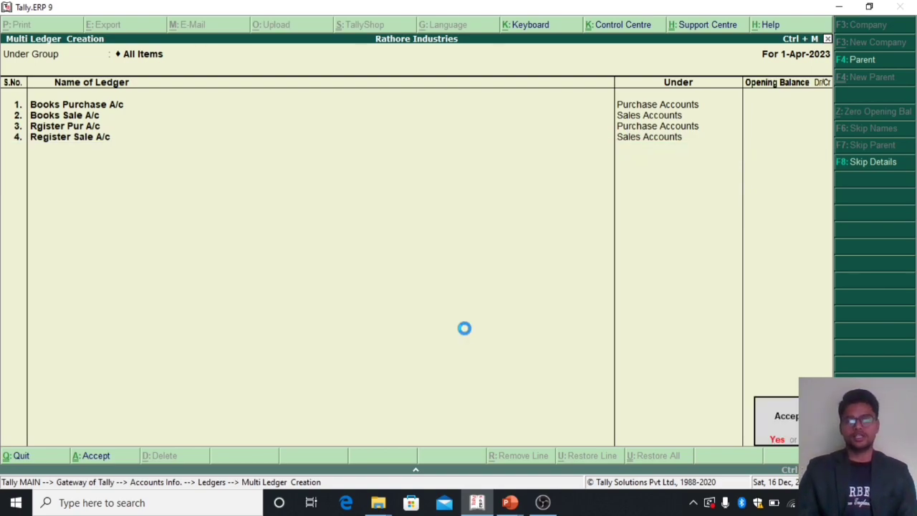
key("Escape")
key("Escape")
key("Return")
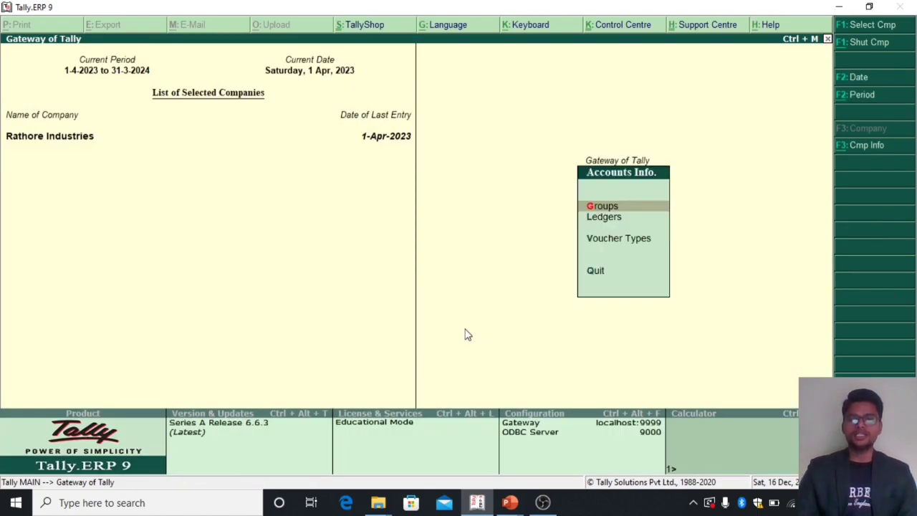
key("Down")
key("Return")
key("Down")
key("Return")
key("Down")
key("Escape")
key("Escape")
key("Escape")
Step: Open accounting voucher creation and view the Purchase voucher form followed by the Sales voucher form
key("Down")
key("Down")
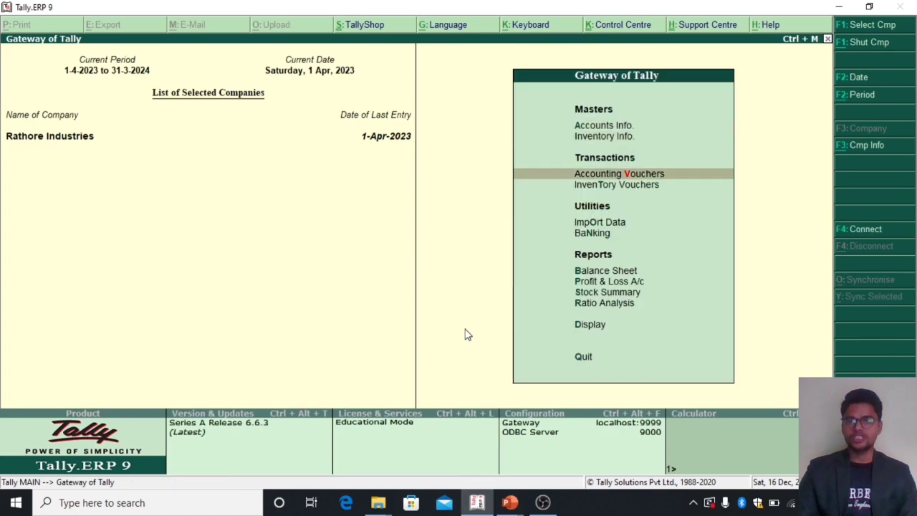
key("Return")
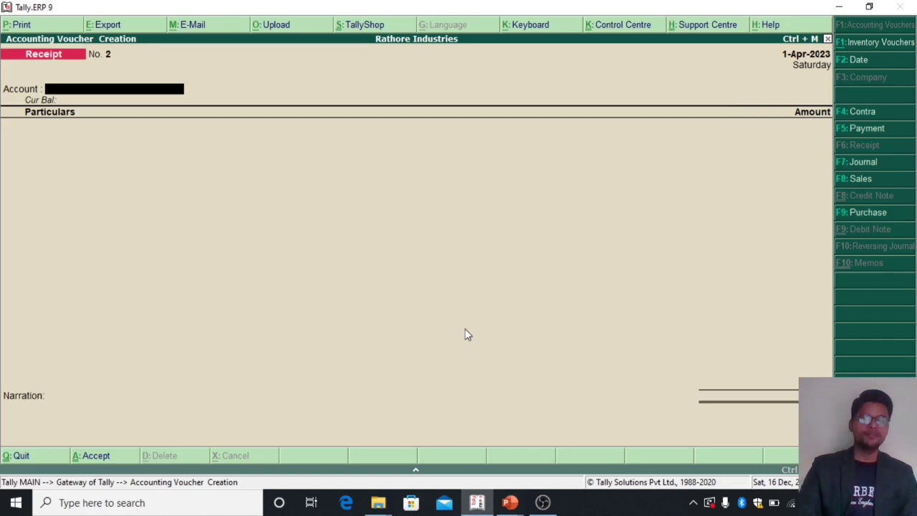
key("F9")
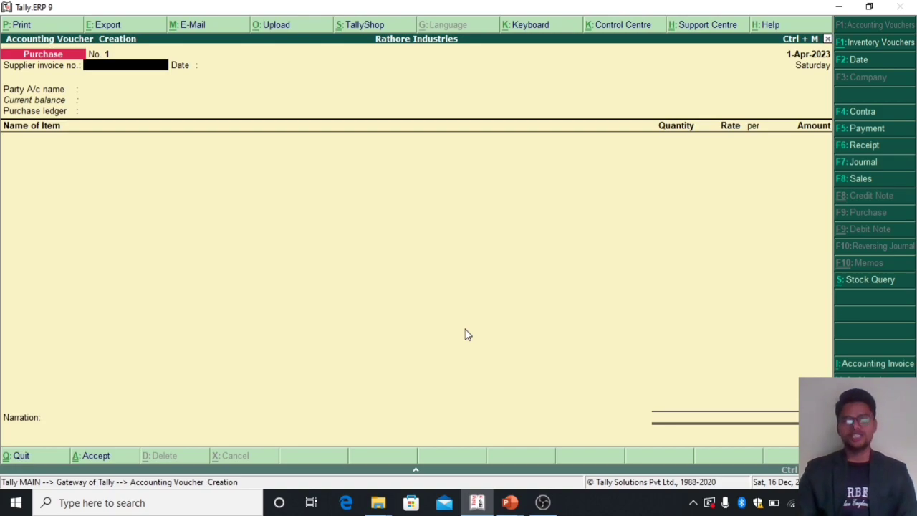
key("F8")
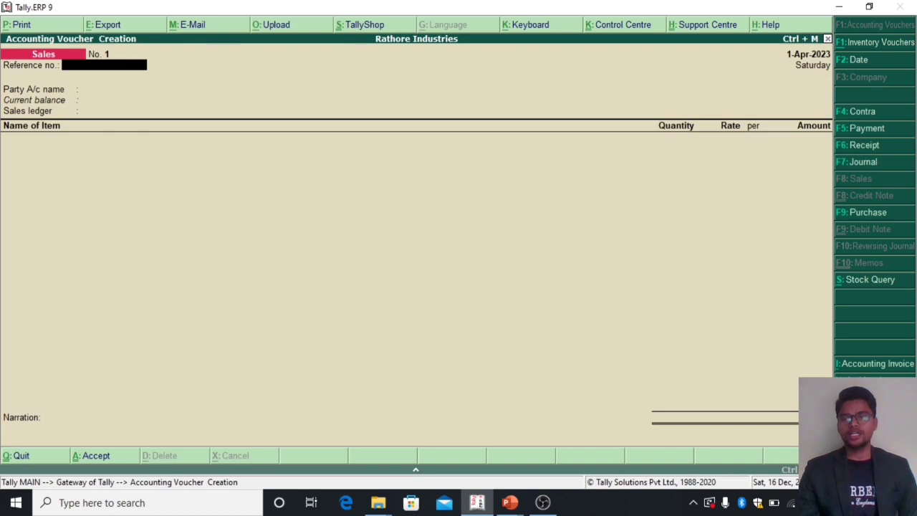
Step: Switch the Sales entry back and forth between item invoice and debit/credit voucher mode, and leave without recording it
key("ctrl+v")
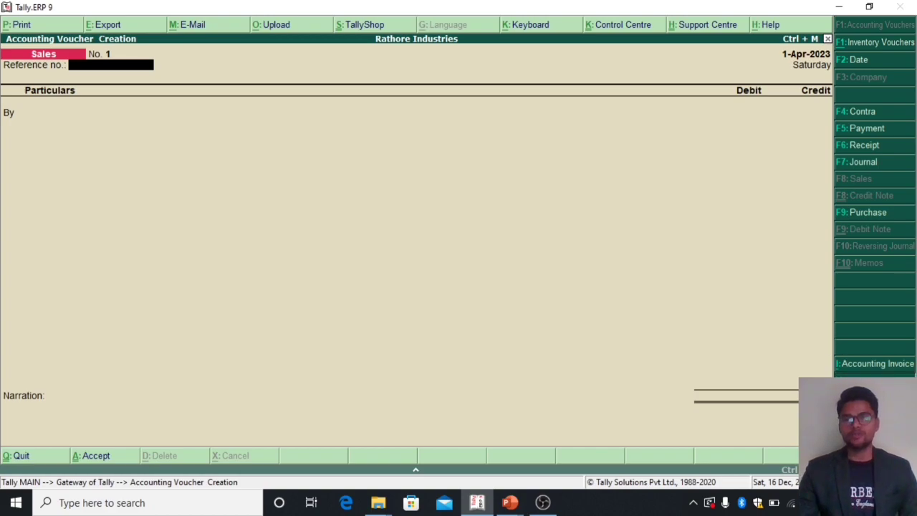
key("ctrl+v")
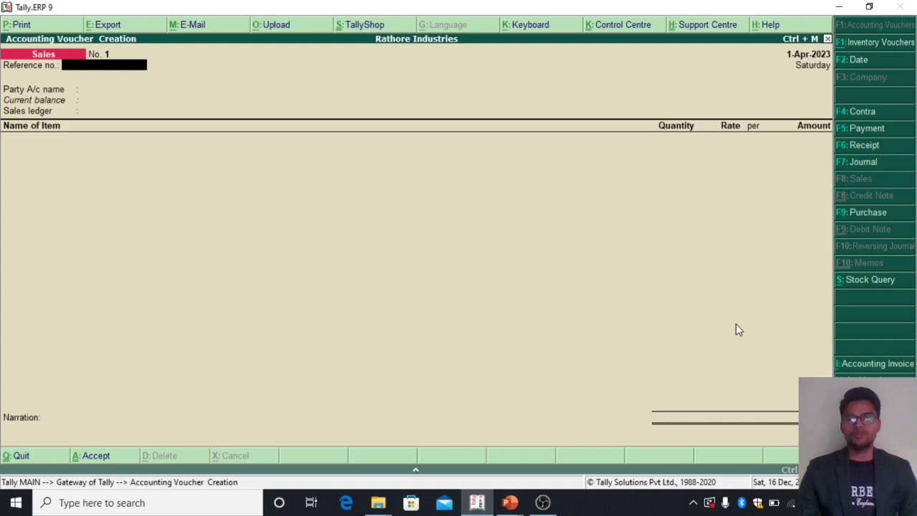
key("ctrl+v")
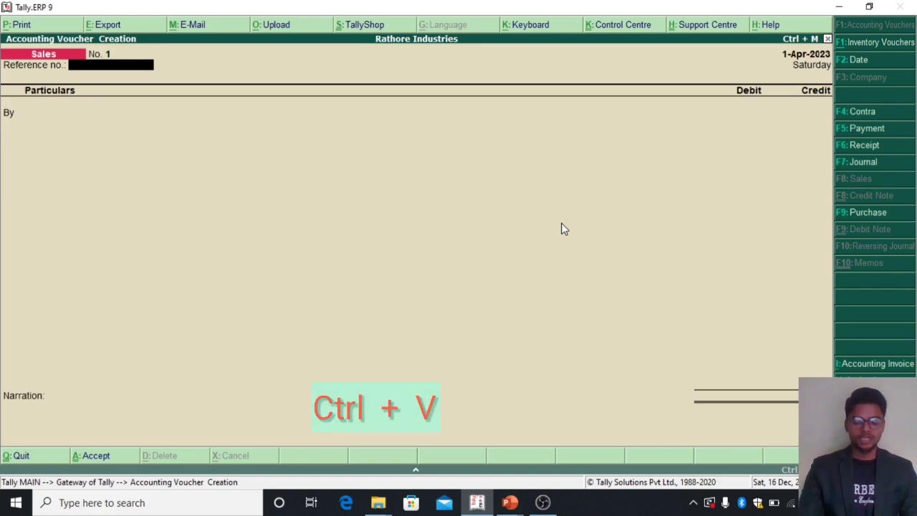
key("ctrl+v")
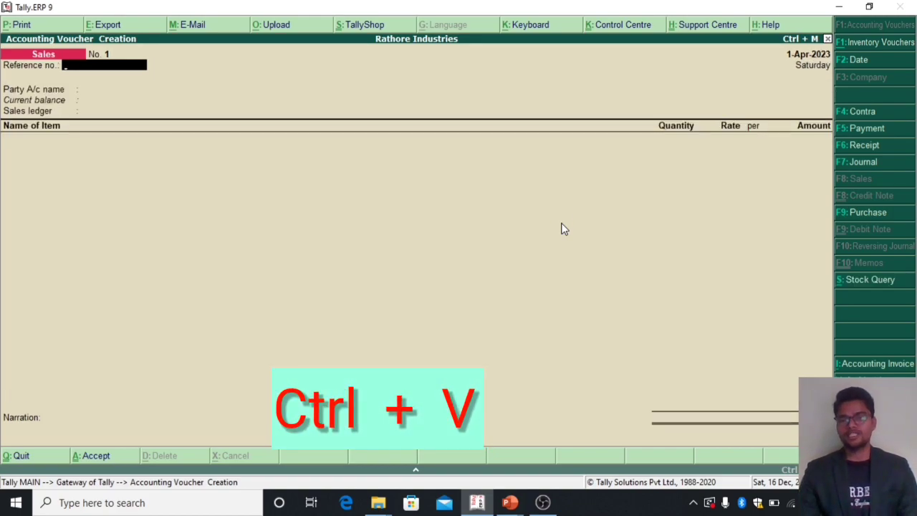
key("ctrl+v")
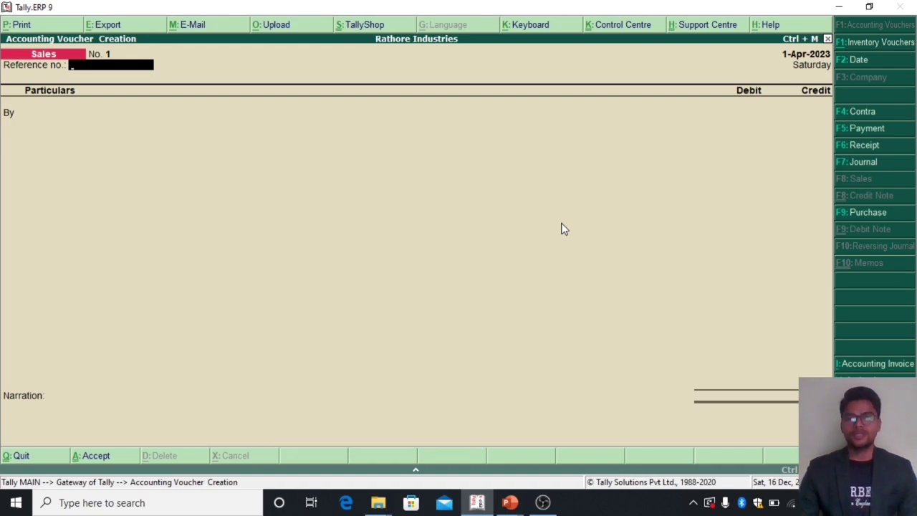
key("Escape")
key("Return")
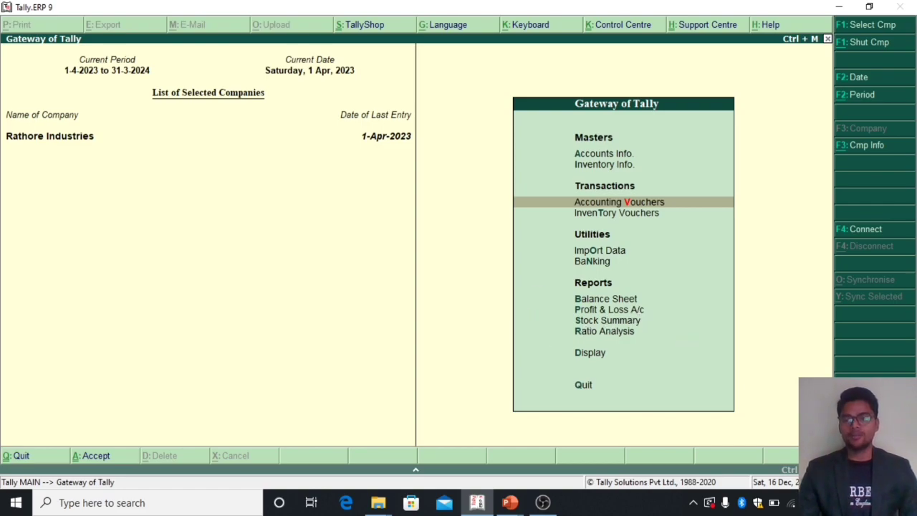
Step: In the company's Inventory Features, set Enable invoicing and Record purchases in invoice mode to No and accept the changes
key("F11")
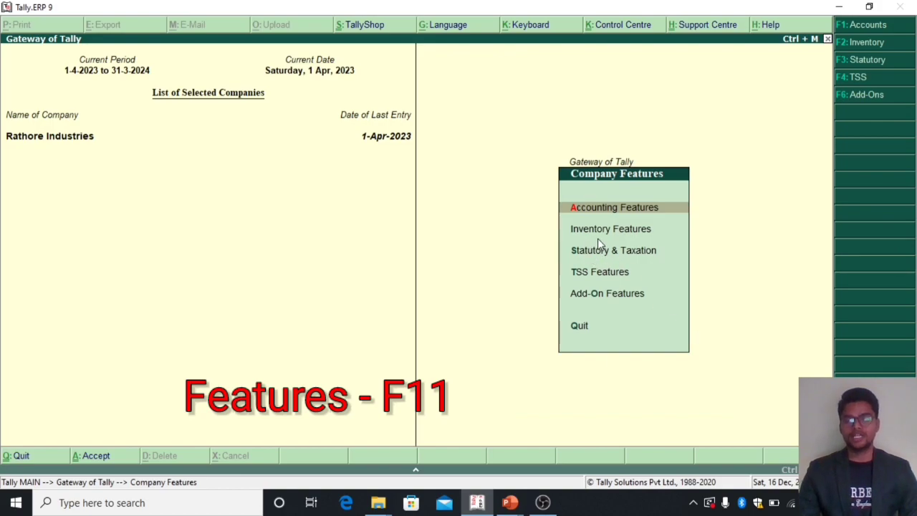
key("Down")
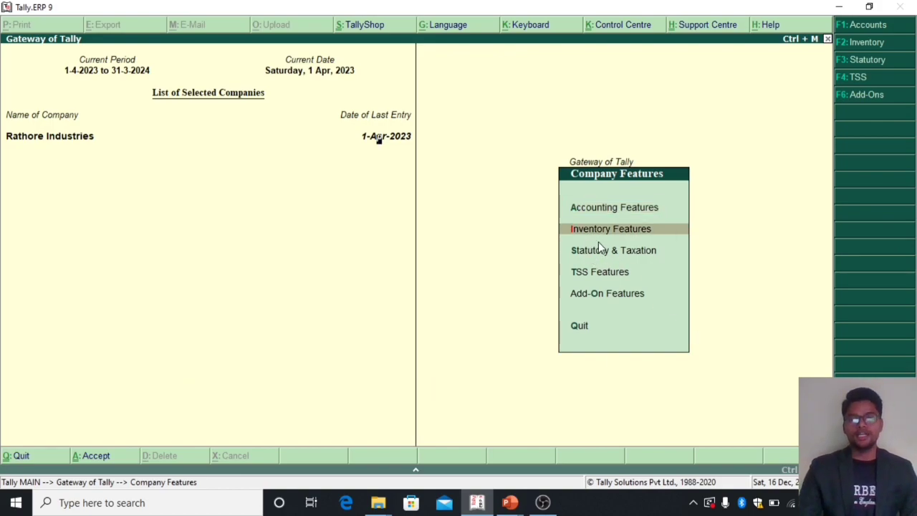
key("Return")
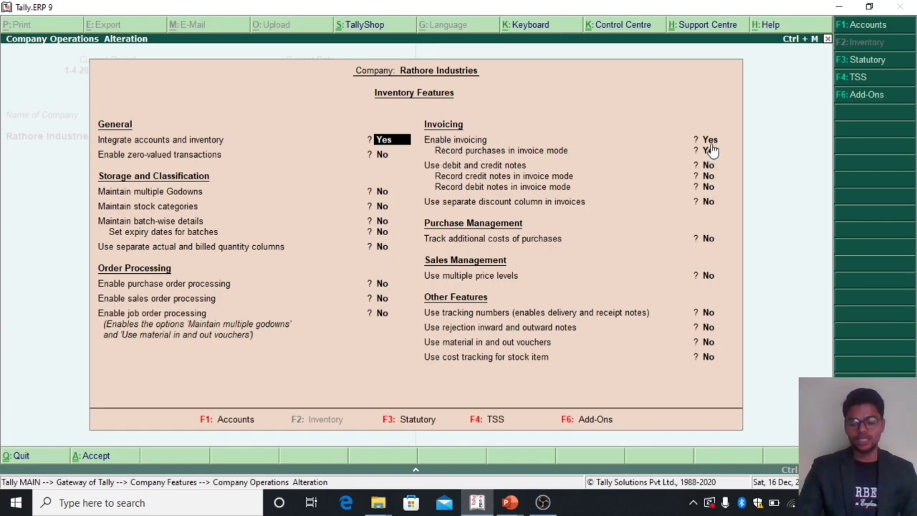
key("Return")
key("Return")
key("Return")
key("Return")
key("Return")
key("Return")
key("Return")
key("Return")
key("Return")
key("Return")
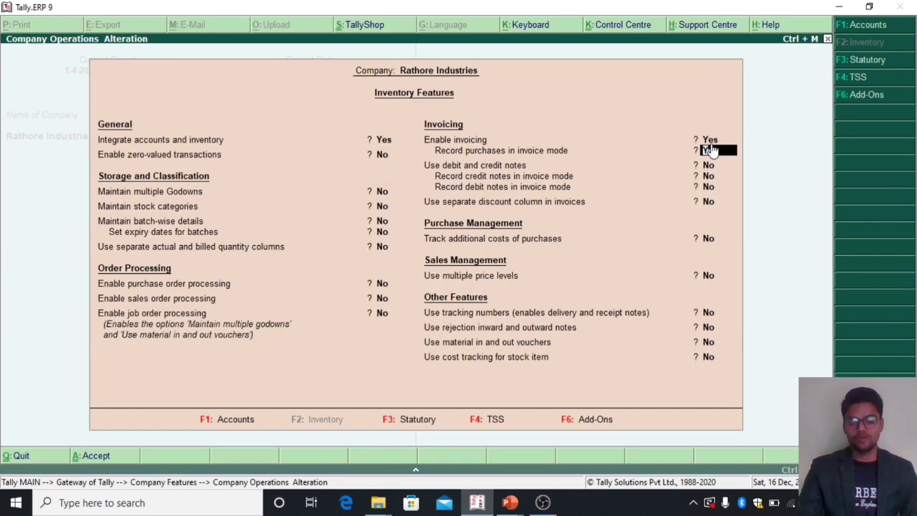
key("Up")
key("n")
key("Return")
key("Return")
key("Return")
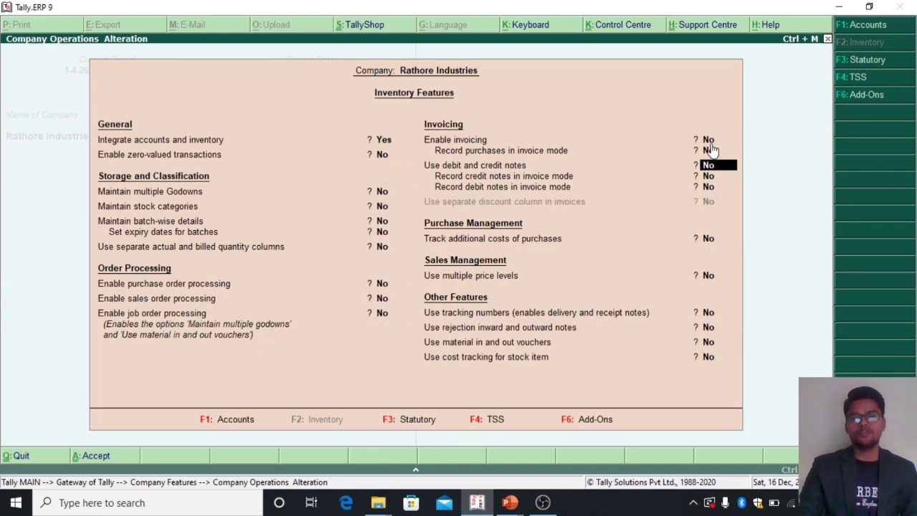
key("Return")
key("Return")
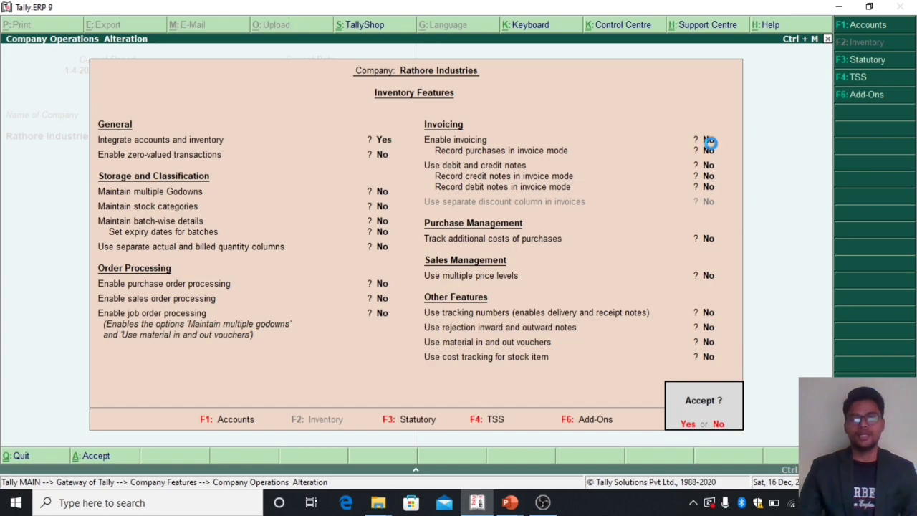
key("Return")
key("Escape")
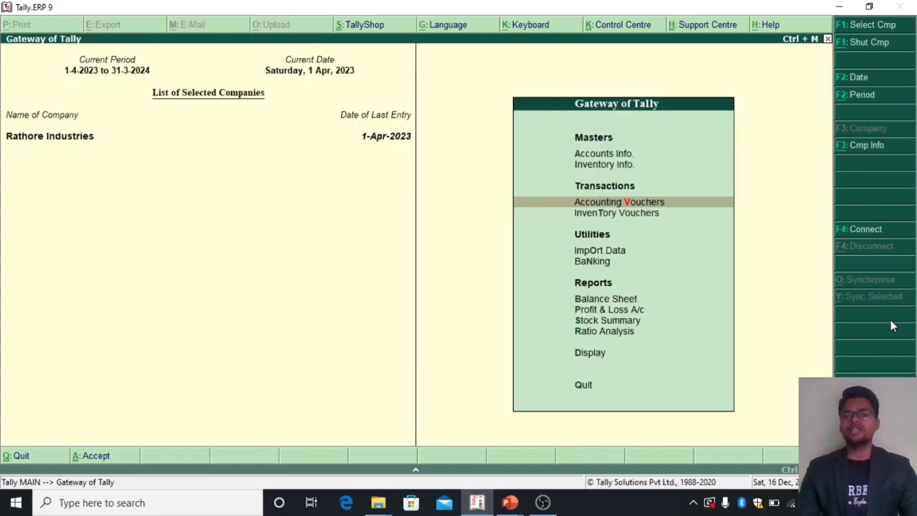
Step: Open accounting voucher creation and change the entry to a Purchase voucher
key("Return")
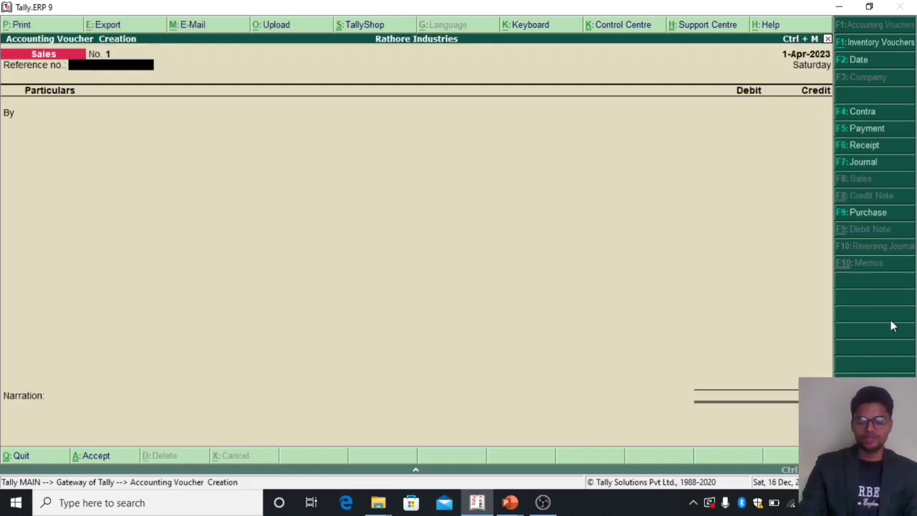
key("F9")
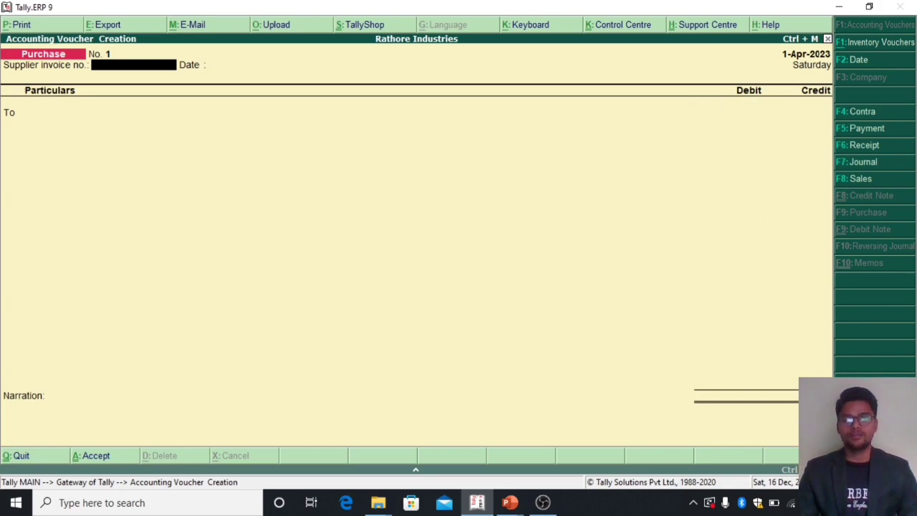
Step: In the company's Accounting Features, set Enable invoicing and Record purchases in invoice mode to Yes and accept the changes
key("F11")
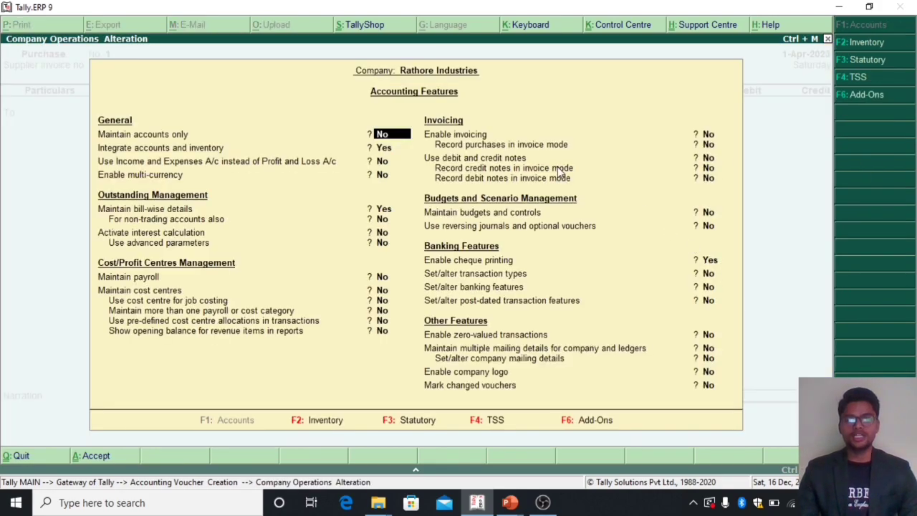
key("Return")
key("Return")
key("Return")
key("Return")
key("Return")
key("Return")
key("Return")
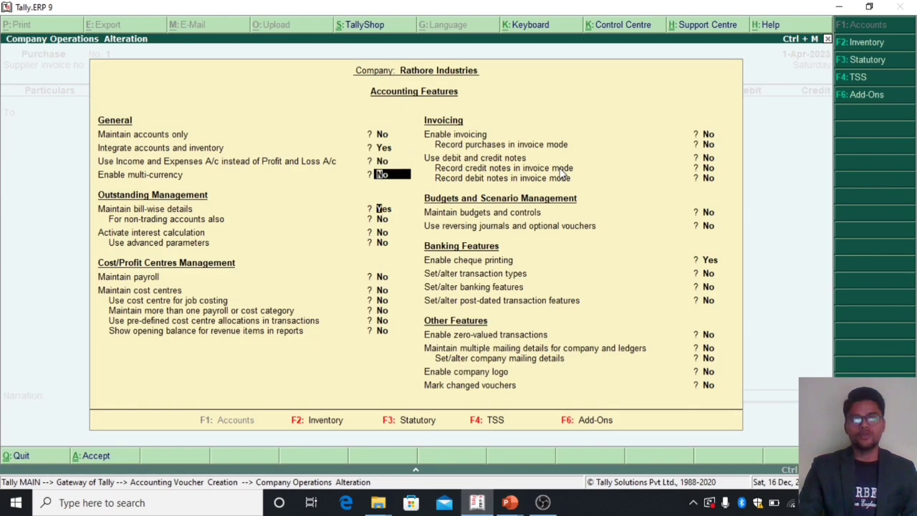
key("Return")
key("Up")
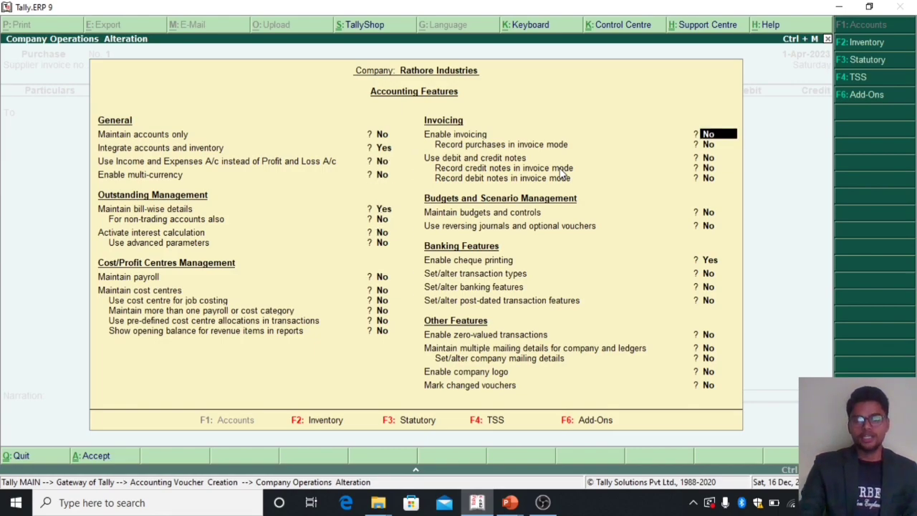
type("y")
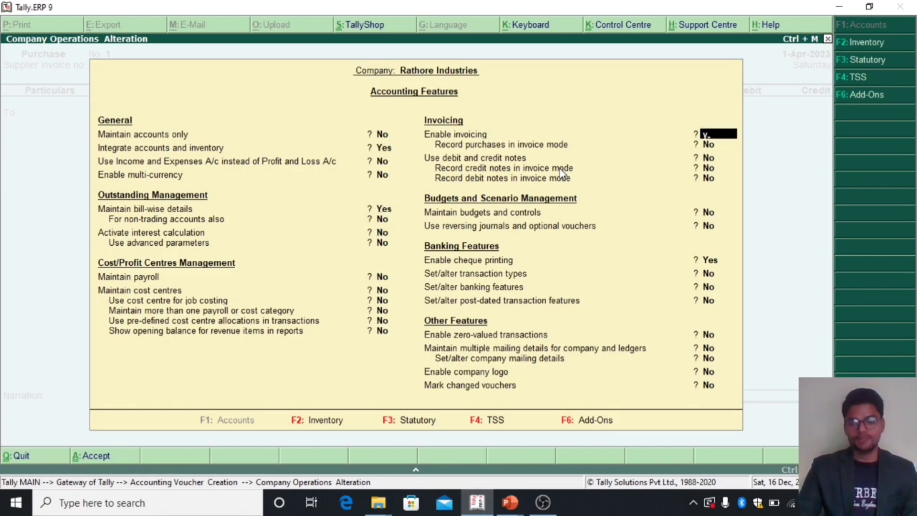
key("Return")
type("y")
key("Return")
key("Return")
key("Return")
key("Return")
key("Return")
key("Return")
key("Return")
key("Return")
key("Return")
key("Return")
key("Return")
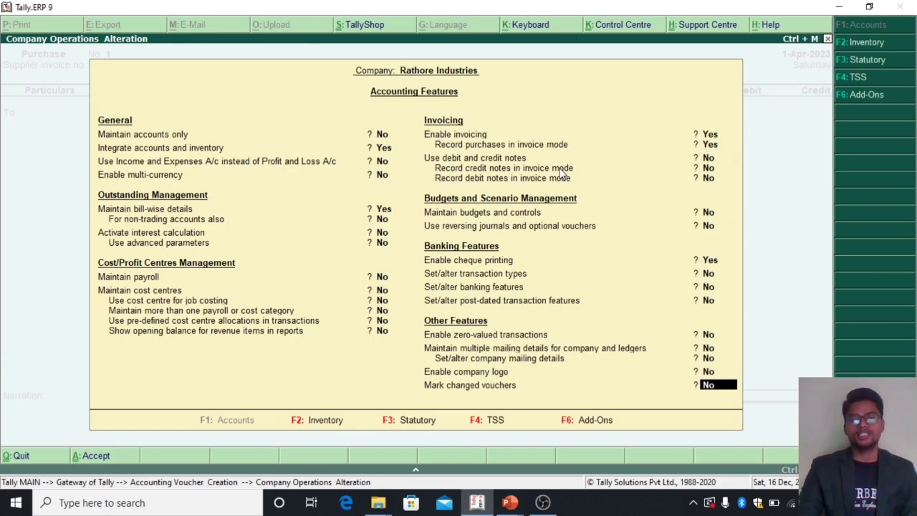
key("Return")
key("y")
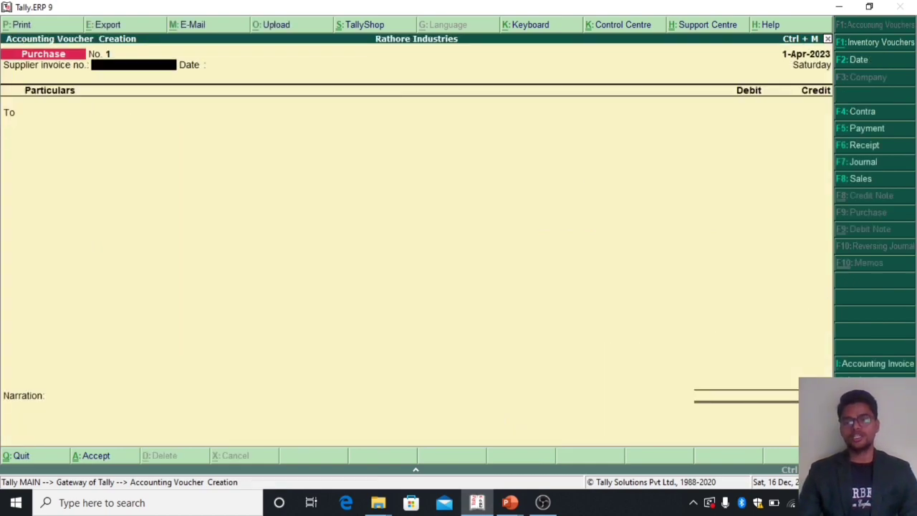
Step: Switch the Purchase entry to item invoice mode and back to debit/credit voucher mode
left_click(867, 377)
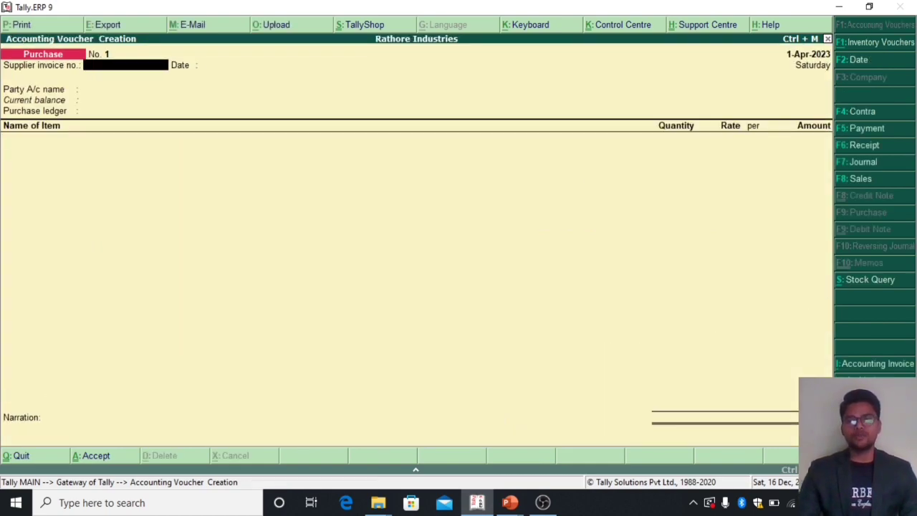
left_click(866, 379)
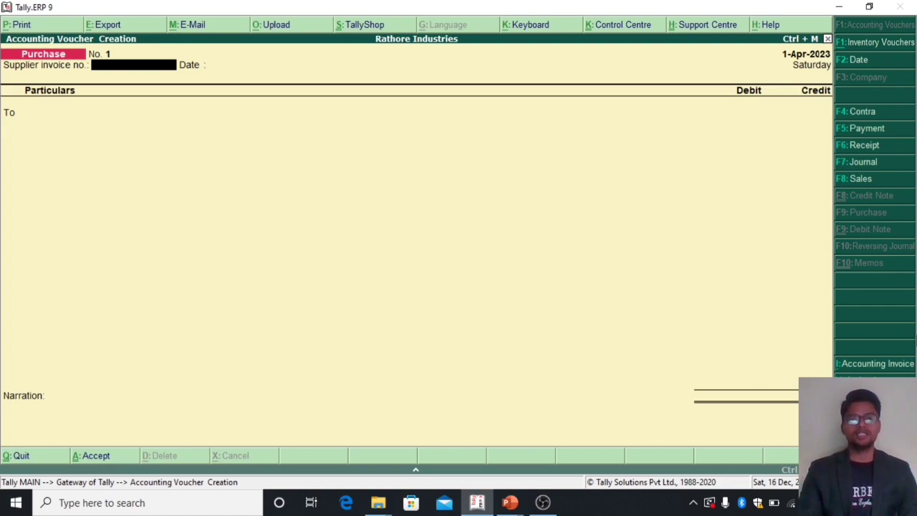
Step: Credit Cash with 50,000 in the first Purchase voucher, leaving the invoice number blank and keeping the default supplier details
key("Return")
key("Return")
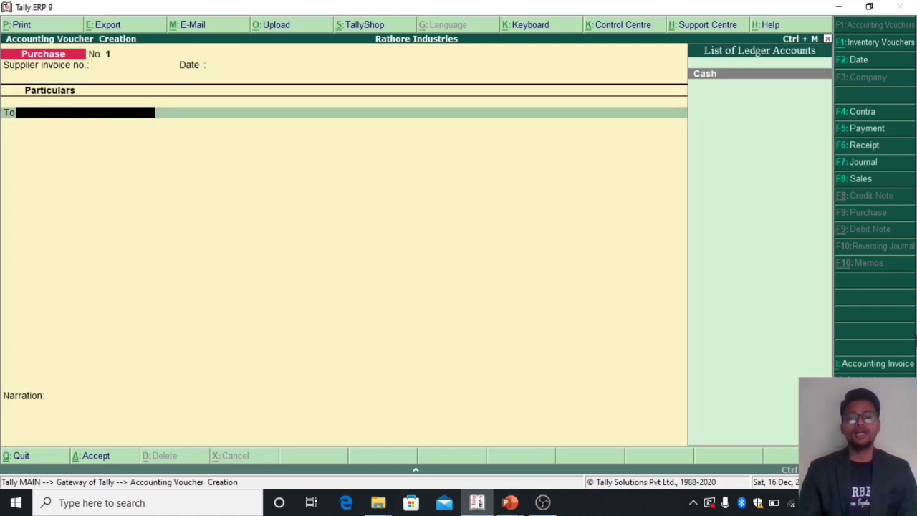
key("Return")
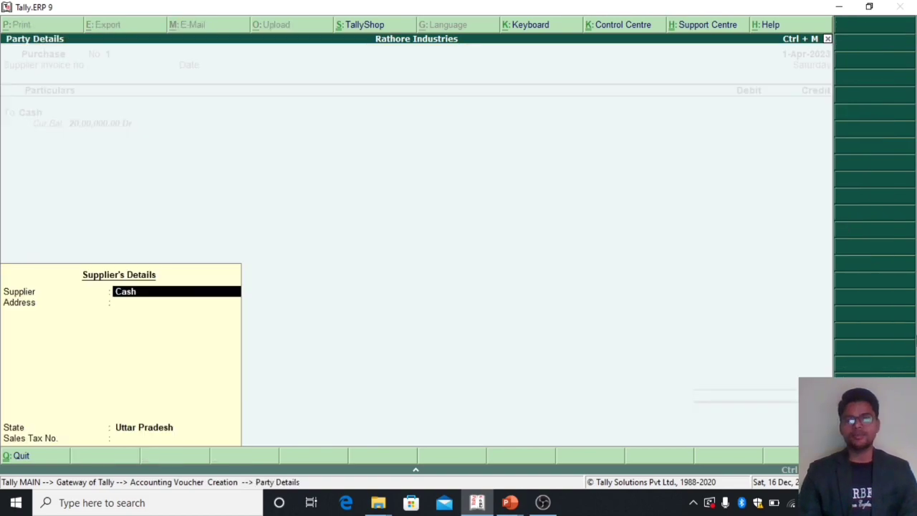
key("Return")
key("Return")
key("Return")
key("Return")
key("BackSpace")
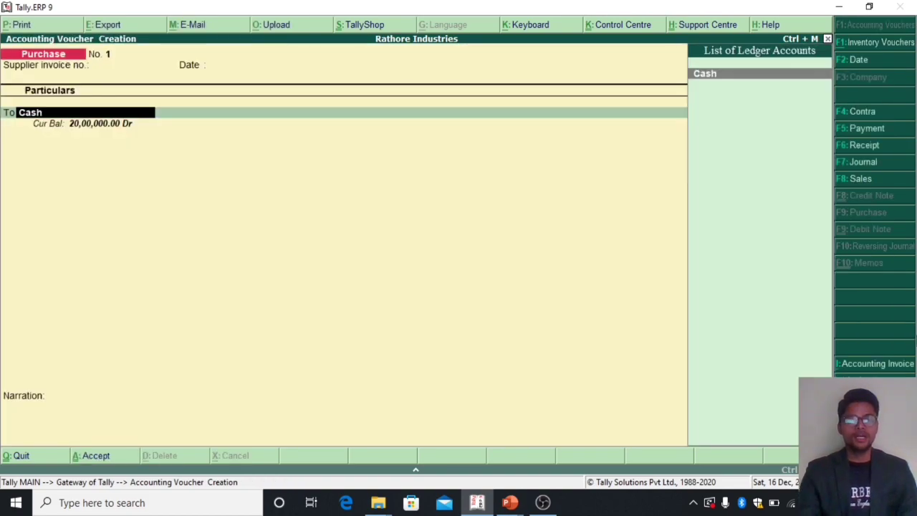
key("Return")
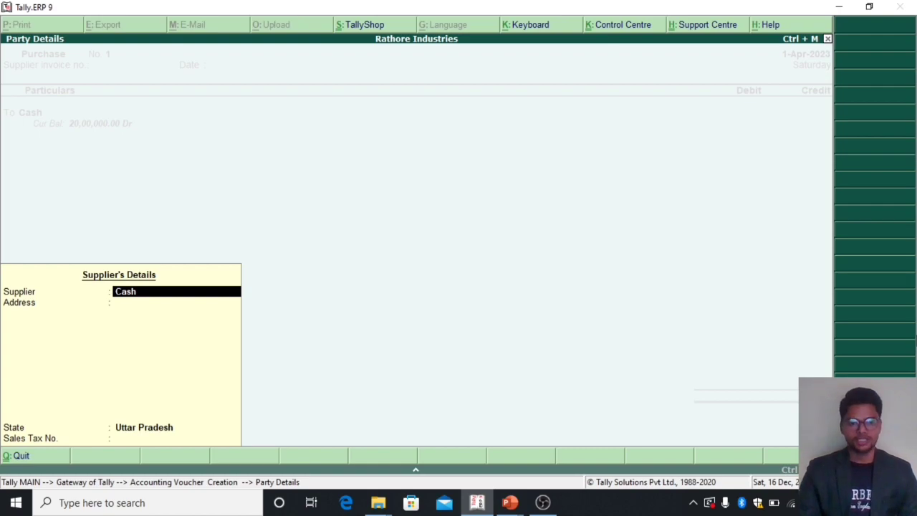
key("Return")
key("Return")
key("Return")
key("Return")
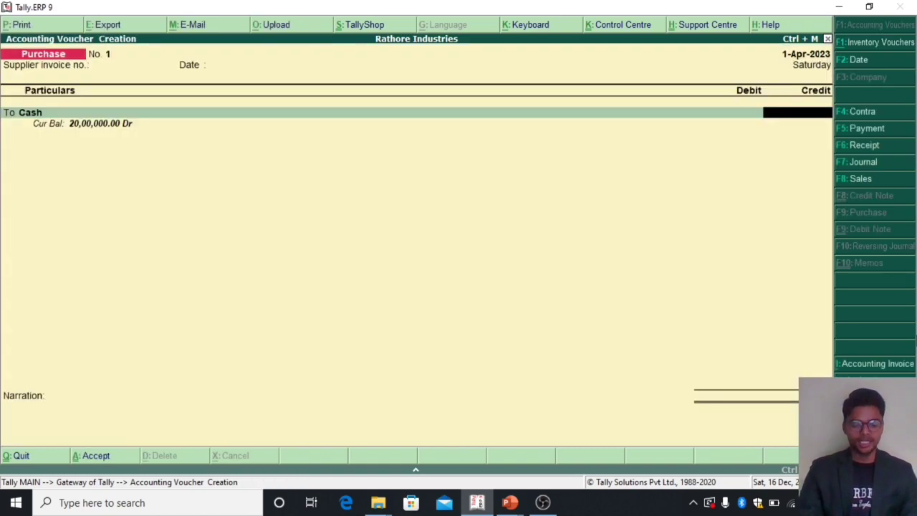
type("50000")
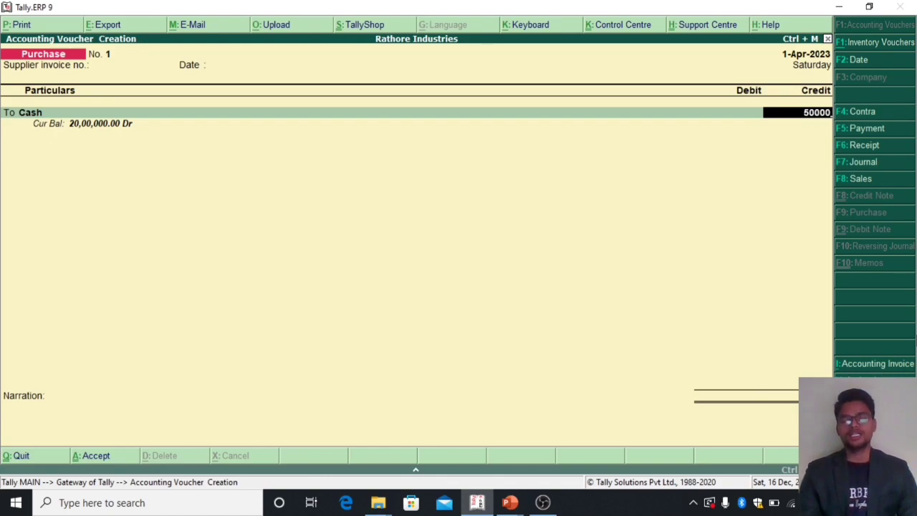
key("Return")
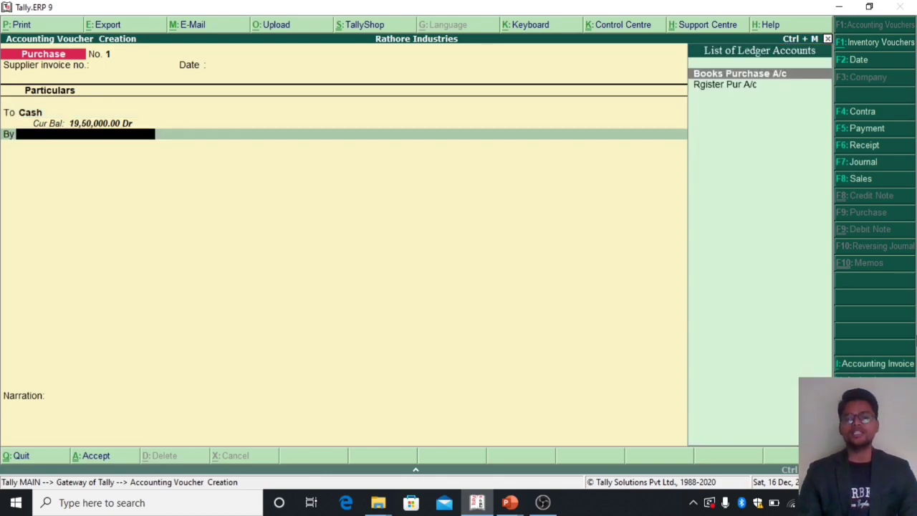
Step: Debit Books Purchase A/c with 50,000, leave its inventory allocations empty and accept the Purchase voucher
key("Down")
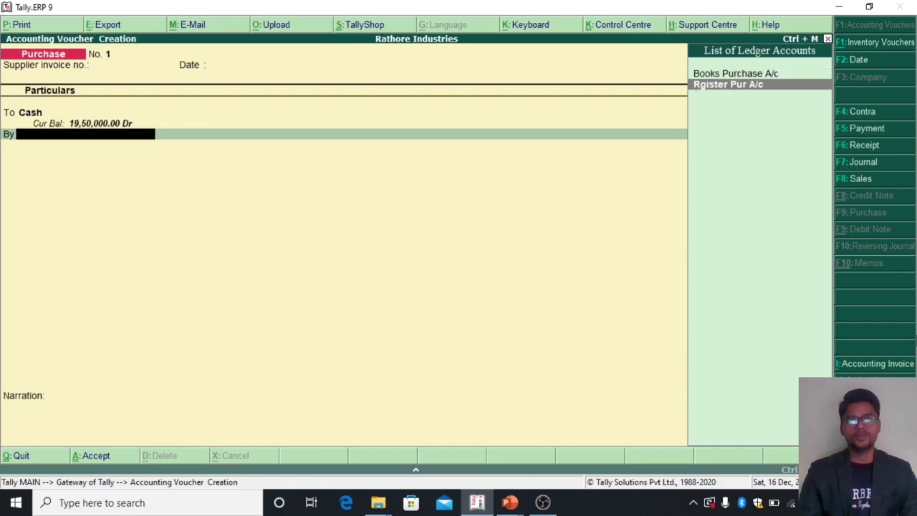
key("Return")
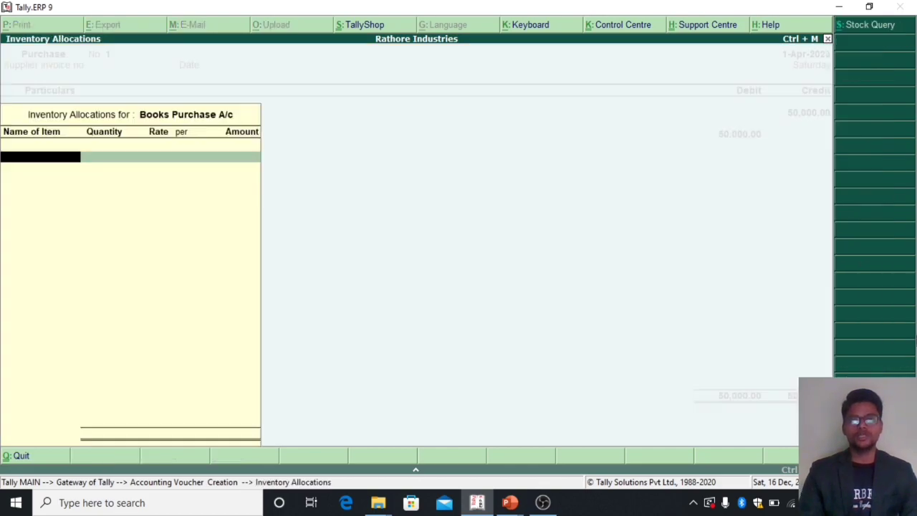
key("Return")
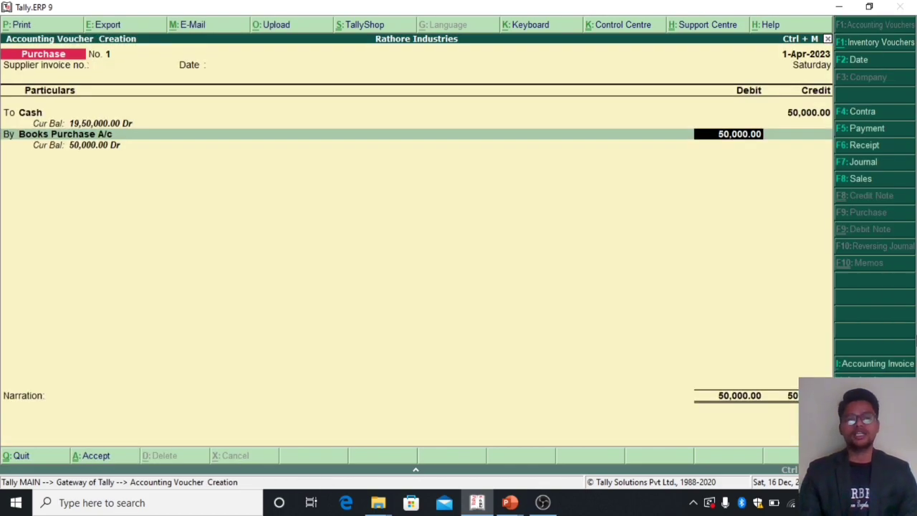
key("Return")
key("Return")
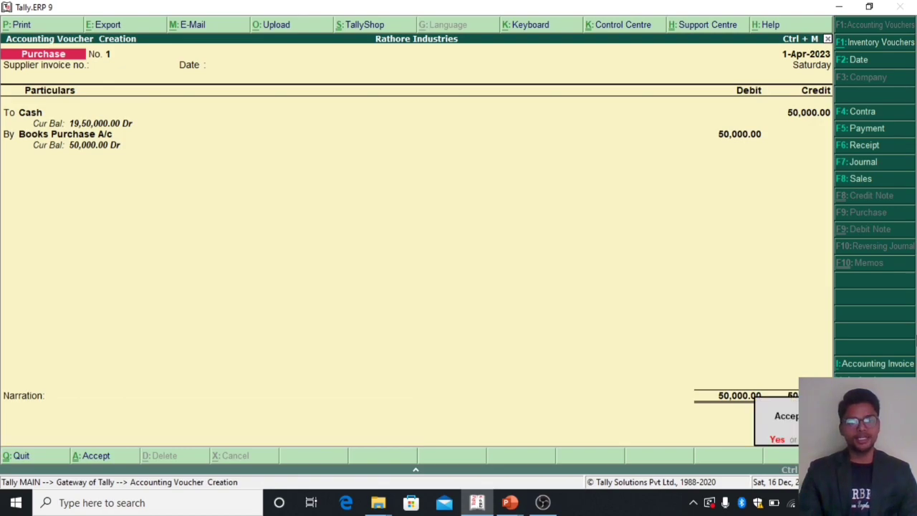
key("Return")
key("Return")
key("Return")
key("Return")
key("Return")
key("Return")
key("Return")
key("Return")
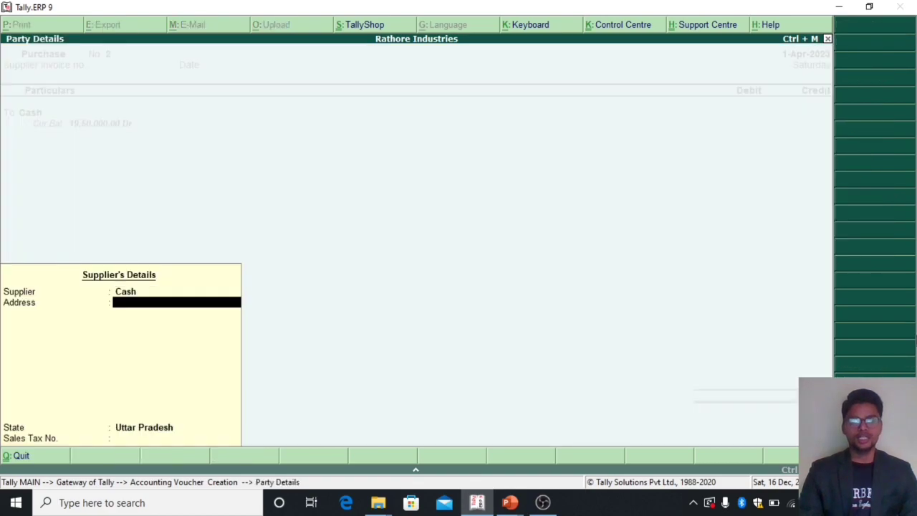
Step: In the second Purchase voucher, credit Cash with 90,000, keeping the default supplier details
type("900000")
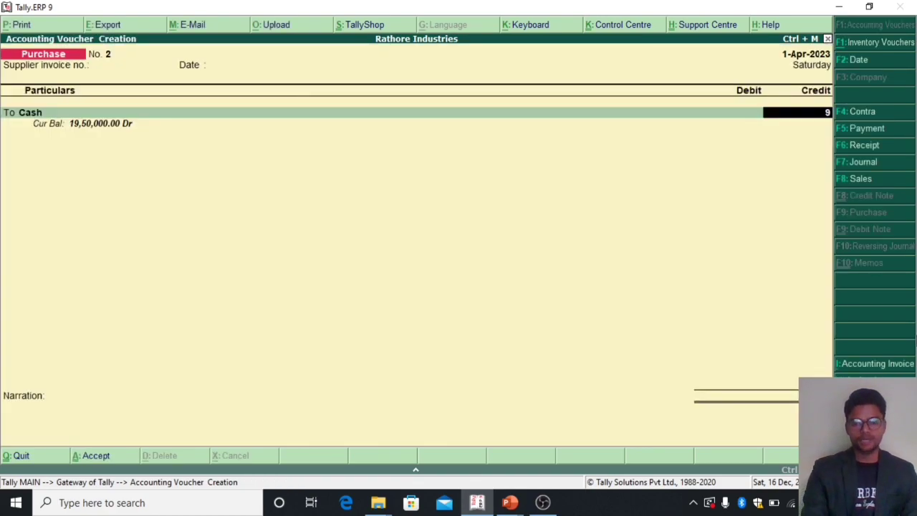
key("BackSpace")
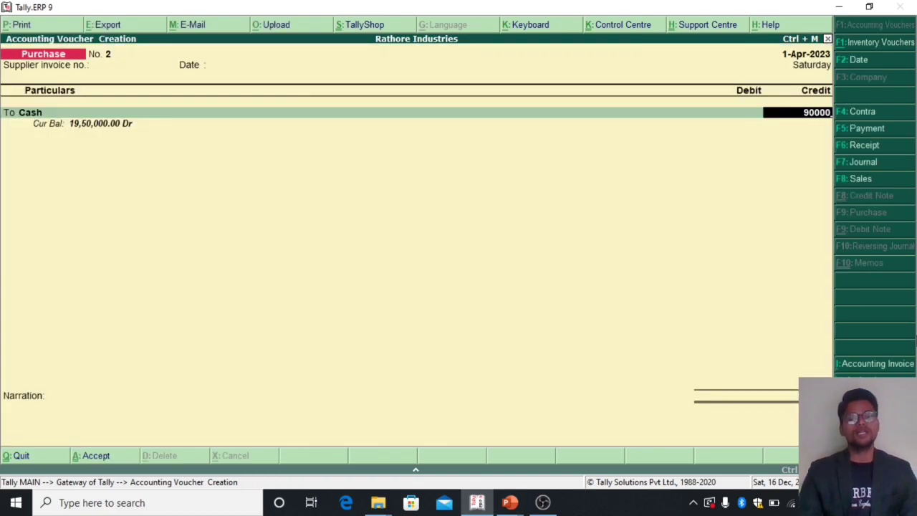
key("Return")
Step: Debit Rgister Pur A/c with 90,000, accept the second Purchase voucher and leave voucher creation
key("Down")
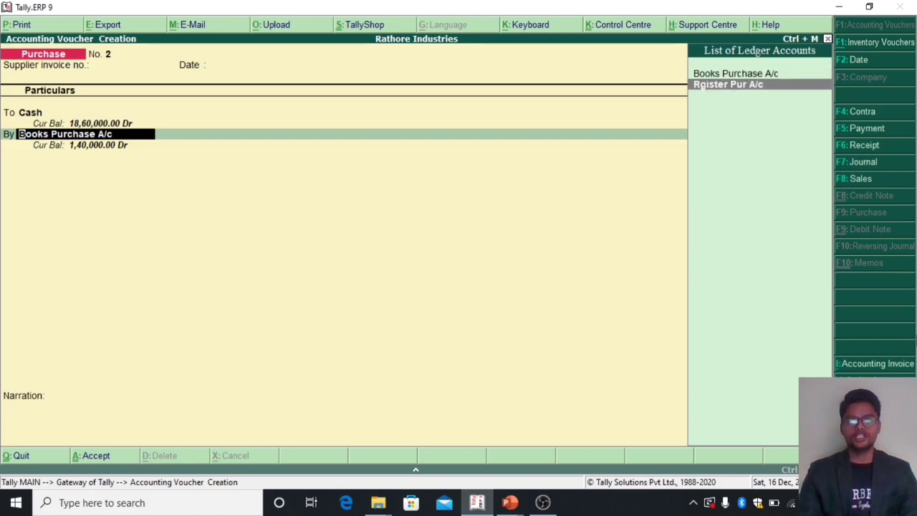
key("Return")
key("Return")
key("Return")
key("Return")
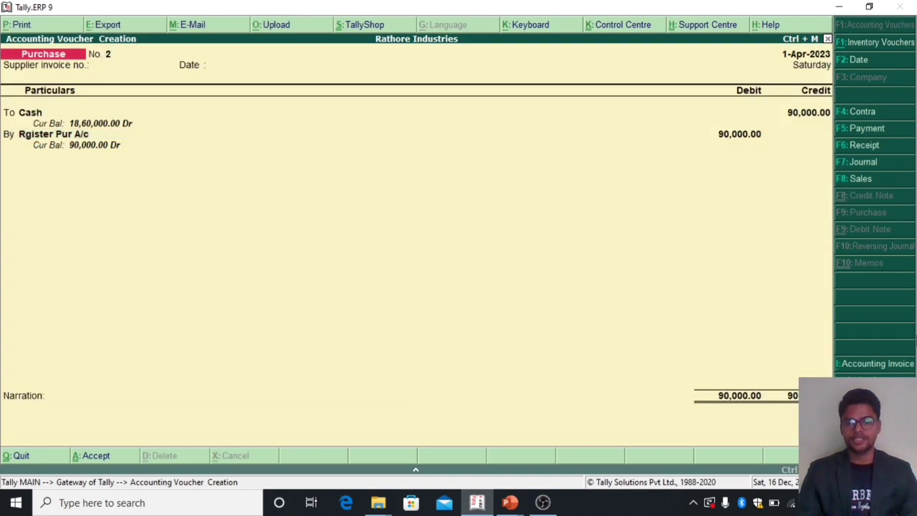
key("Return")
key("Escape")
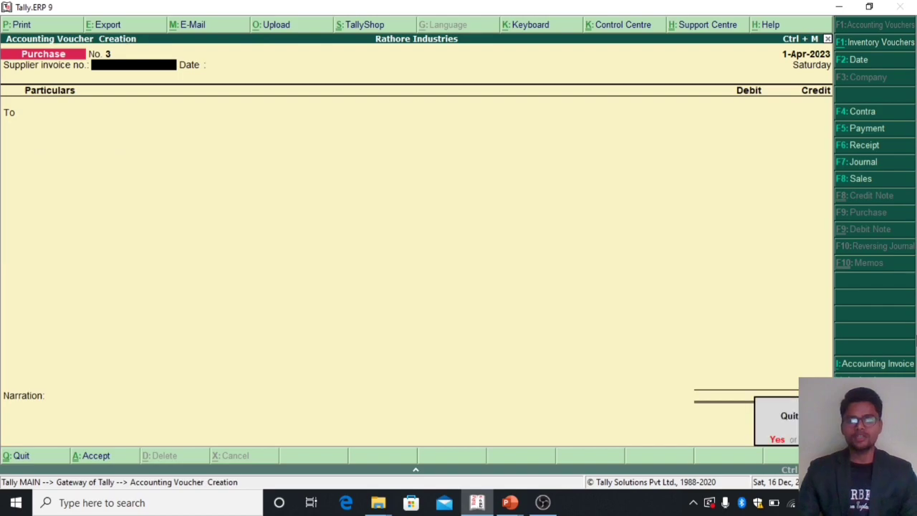
key("Return")
Step: Open the Trial Balance, examine the closing balances of the two purchase ledgers, and leave the report
key("d")
key("Return")
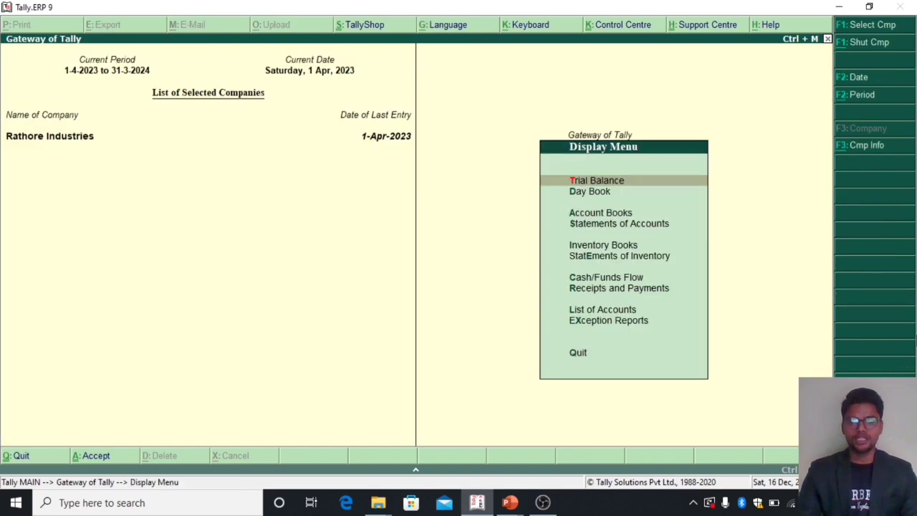
key("Return")
key("Down")
key("Down")
key("Down")
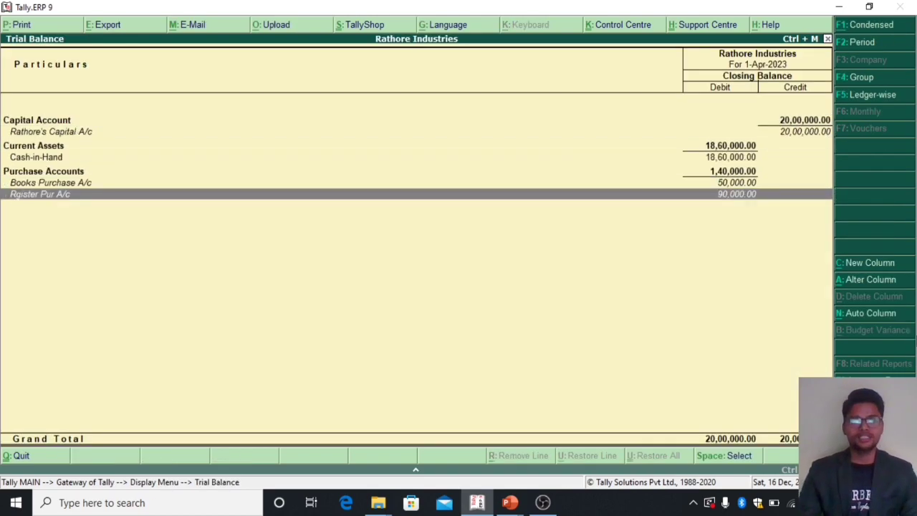
key("Up")
key("Down")
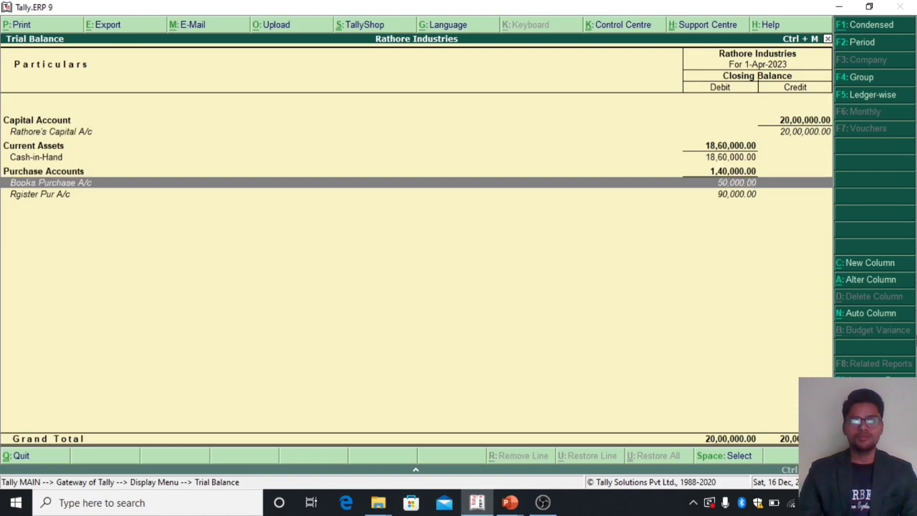
key("Down")
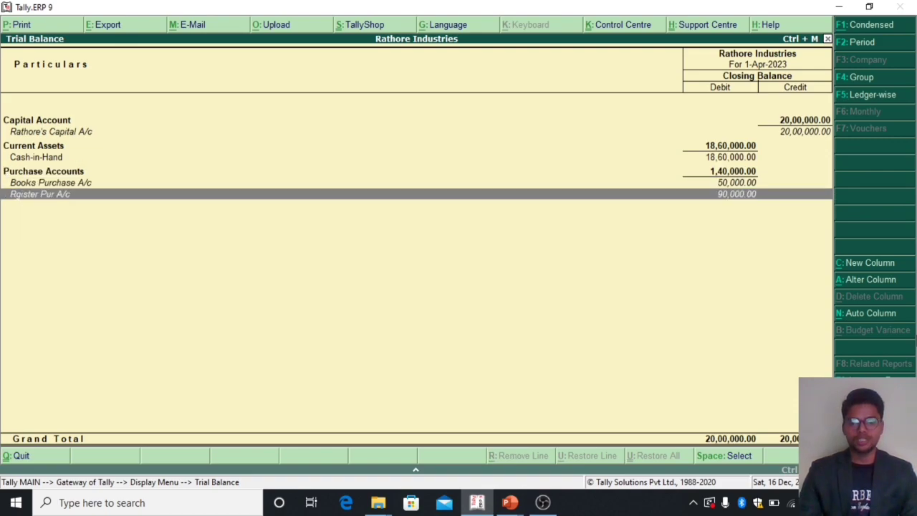
key("Escape")
key("Escape")
Step: Examine the Profit & Loss A/c in detailed view, including both purchase ledgers and the nett loss line, and return to the Gateway of Tally
key("Up")
key("Up")
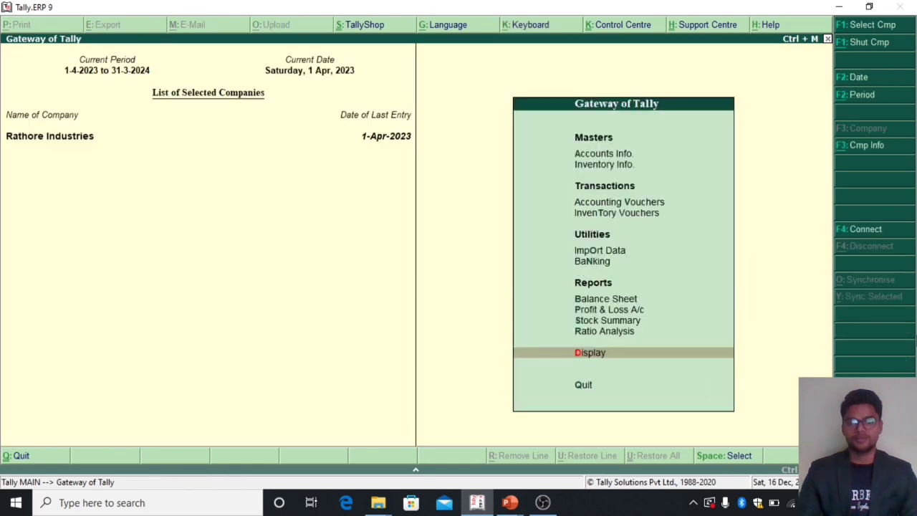
key("Up")
key("Return")
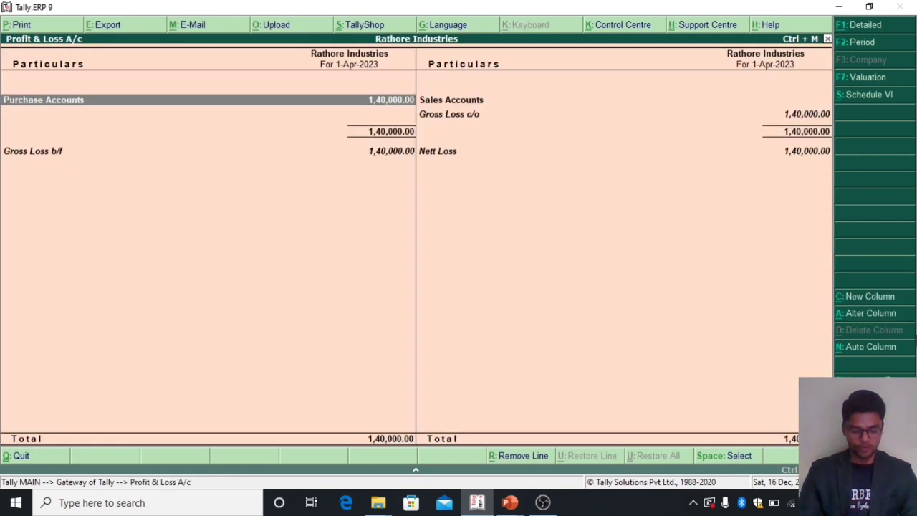
key("alt+F1")
key("Right")
key("Down")
key("Down")
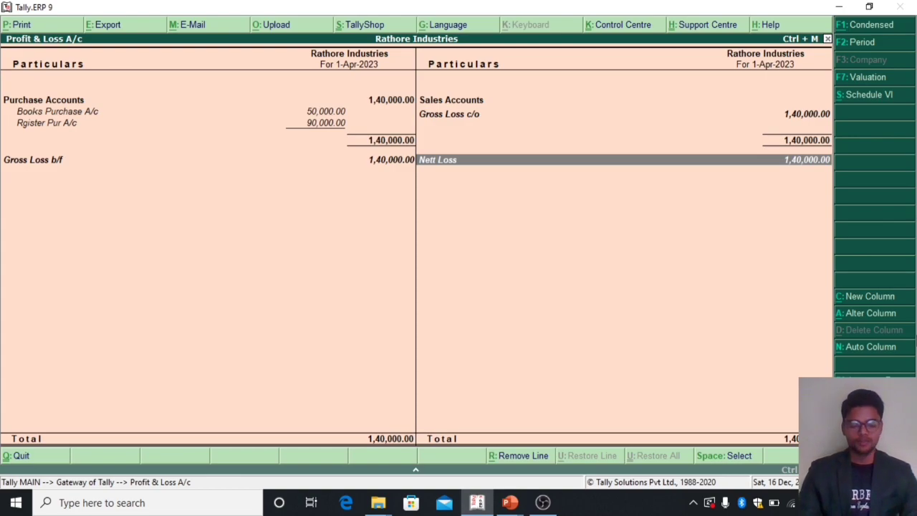
key("Escape")
key("Up")
key("Up")
key("Up")
key("Up")
key("Up")
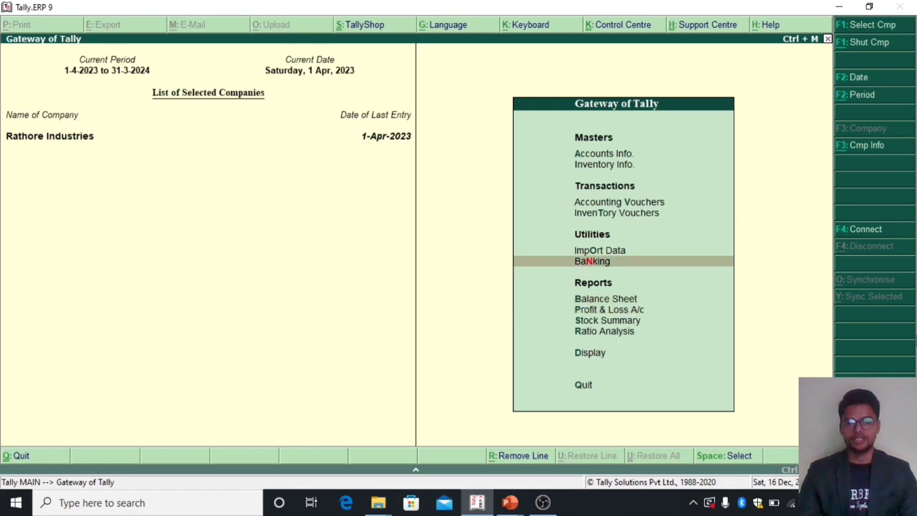
Step: Open a new Sales voucher and switch it from item invoice to debit/credit voucher mode
key("Return")
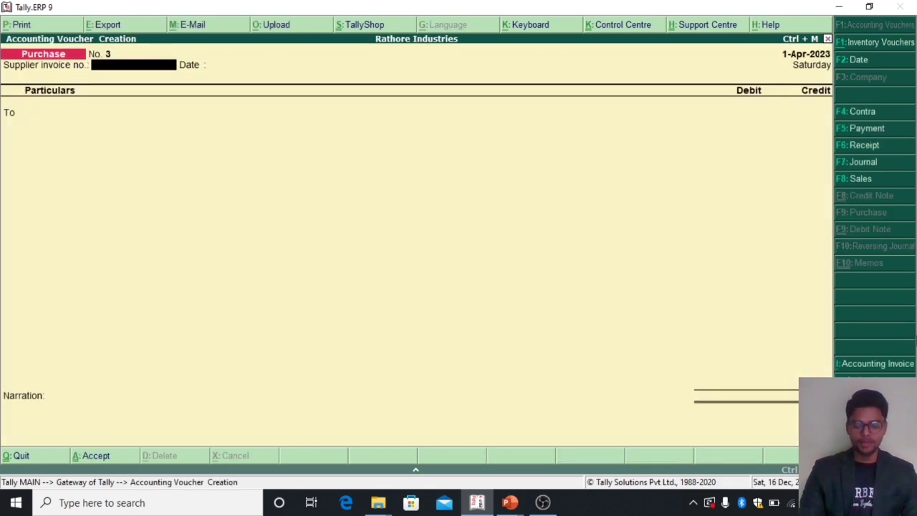
key("F8")
key("Return")
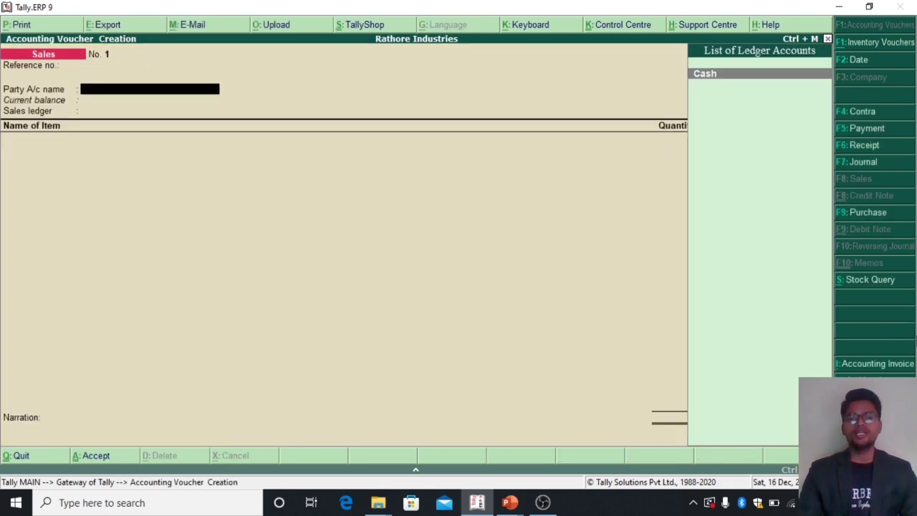
key("ctrl+v")
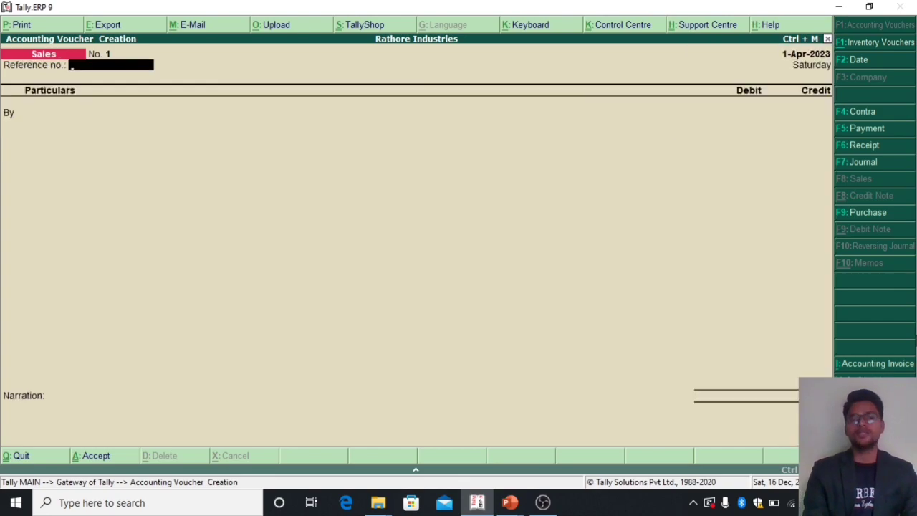
Step: In the first Sales voucher, debit Cash with 60,000, leaving the reference number blank and keeping the default buyer details
key("Return")
key("Return")
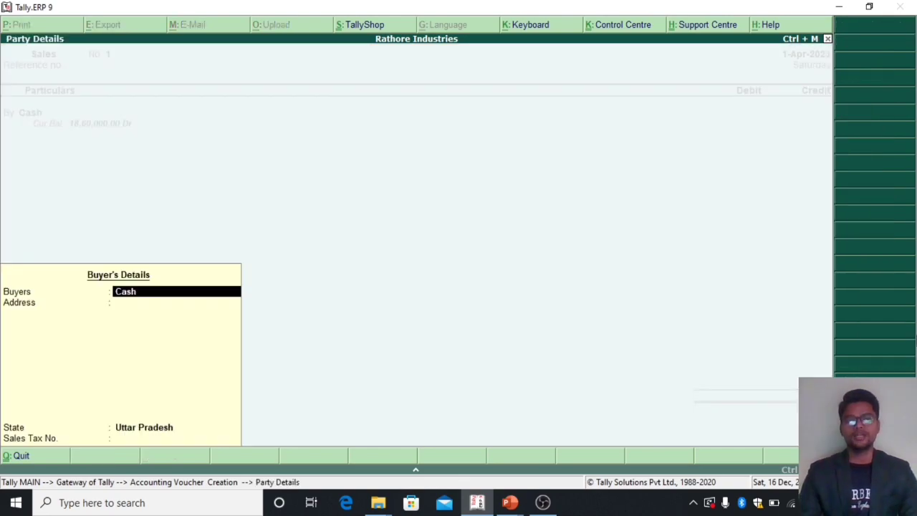
key("Return")
key("Return")
key("Return")
key("Return")
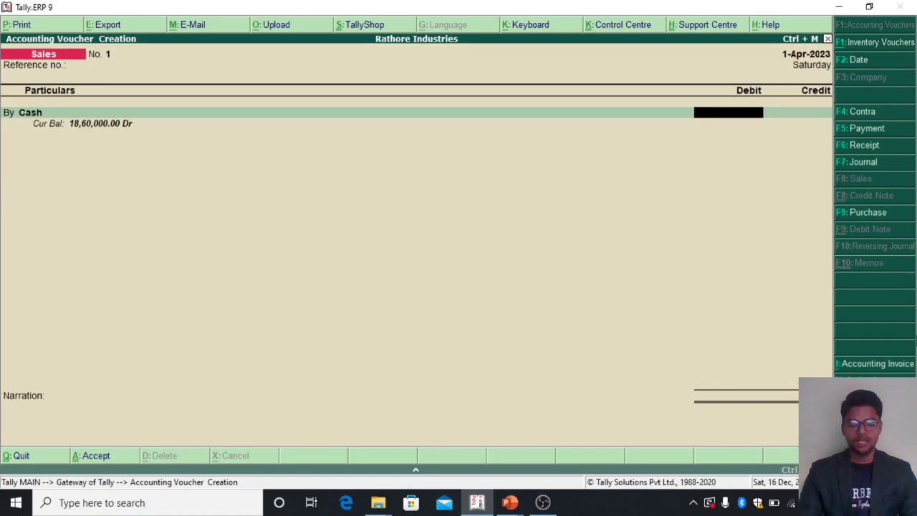
type("60000")
Step: Credit Books Sale A/c with 60,000 without inventory allocations or narration, and accept the first Sales voucher
key("Return")
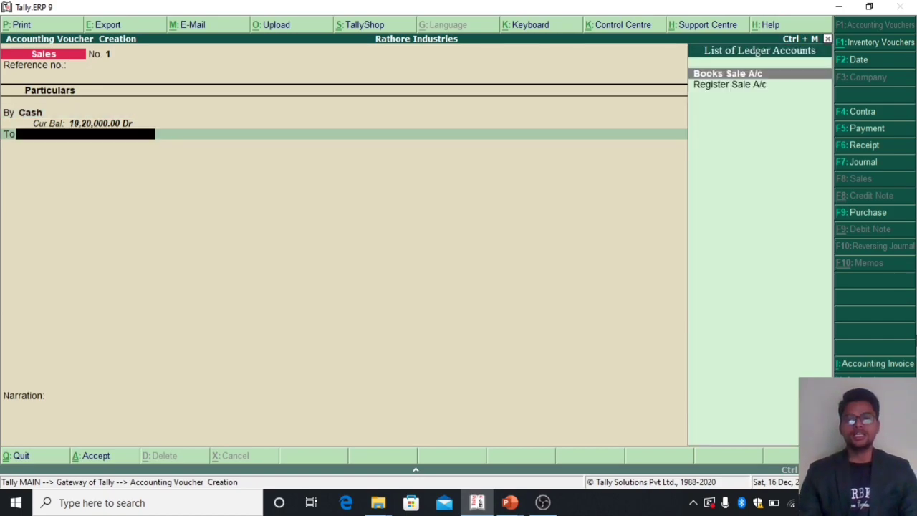
key("Return")
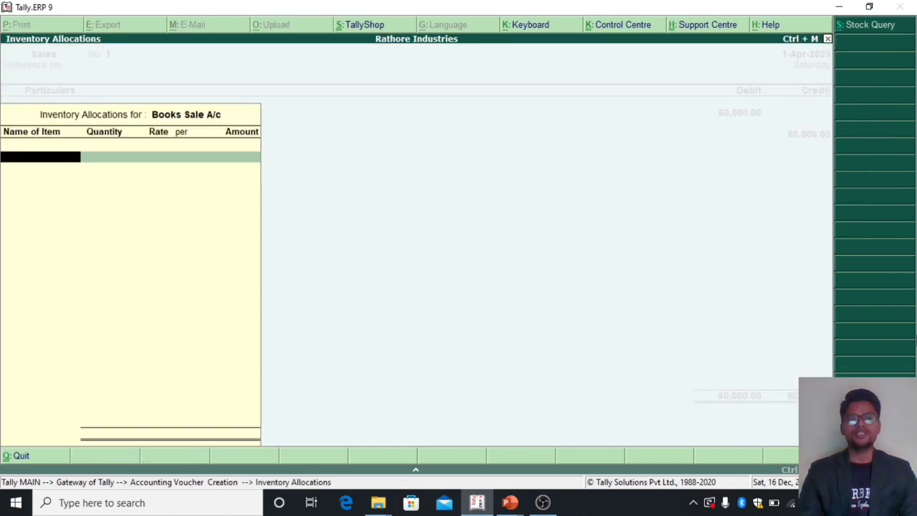
key("Return")
key("Return")
key("Return")
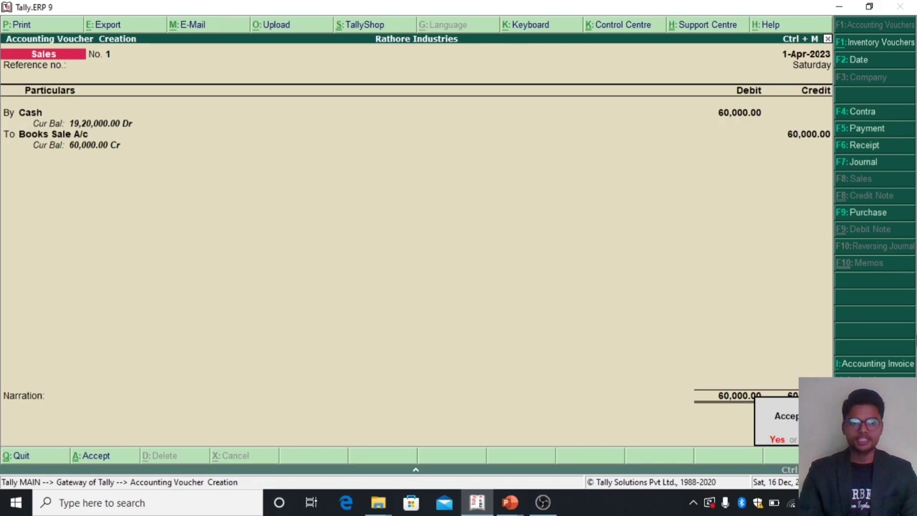
key("Return")
key("Return")
key("Return")
key("Return")
key("Return")
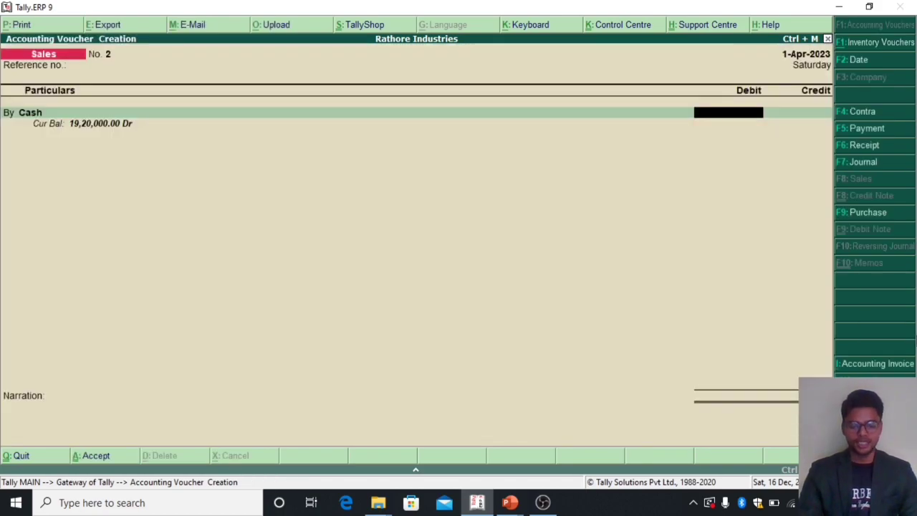
Step: In the second Sales voucher, debit Cash with 1,00,000, keeping the default buyer details
type("100000")
key("Return")
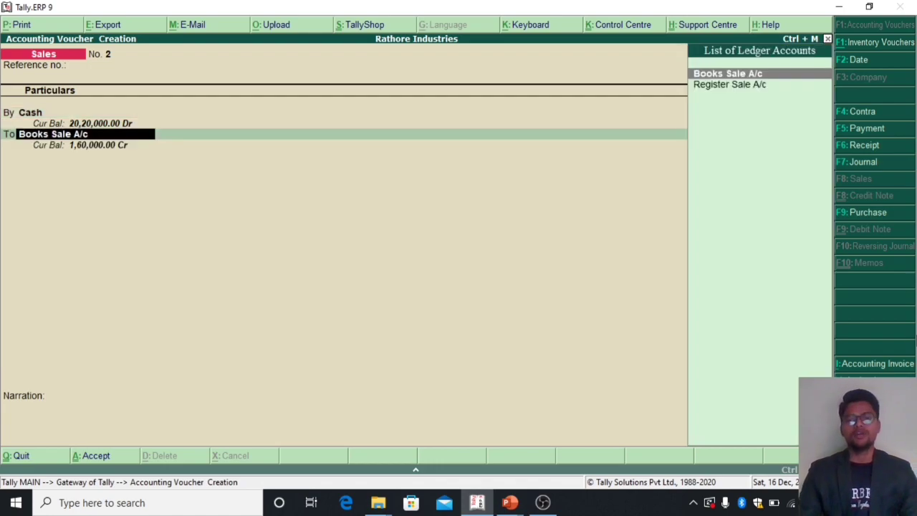
Step: Credit Register Sale A/c with 1,00,000, accept the second Sales voucher and leave voucher creation
key("Down")
key("Return")
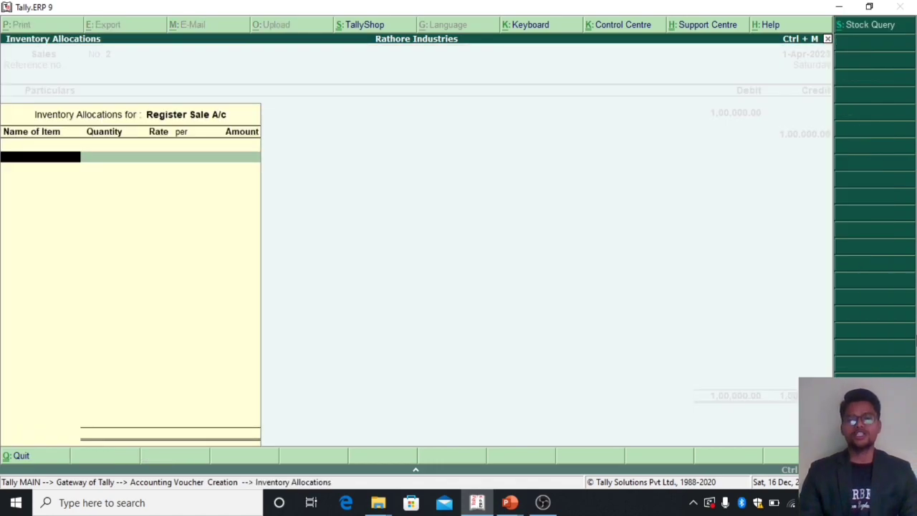
key("Return")
key("Return")
key("Return")
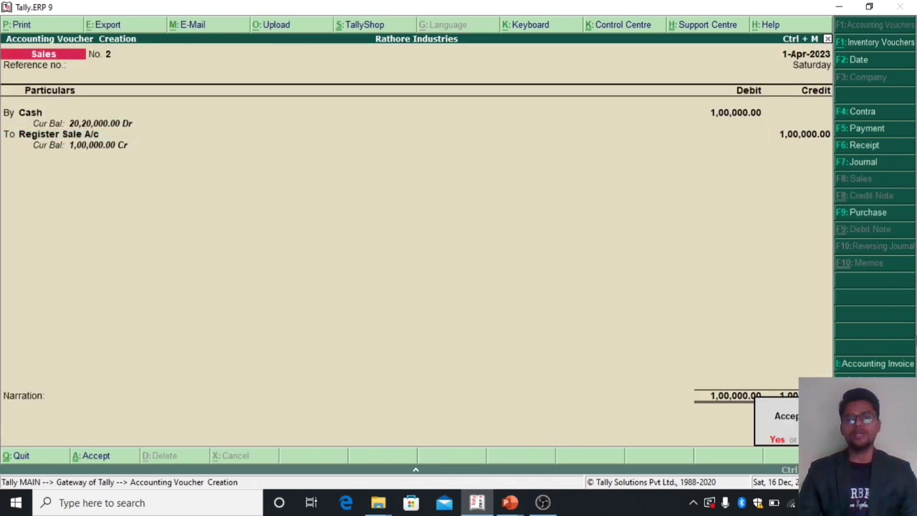
key("Return")
key("Escape")
Step: Open the Trial Balance in detailed view, examine the closing balances of the sales and purchase ledgers, and leave the report
key("Return")
key("Up")
key("Up")
key("Up")
key("Up")
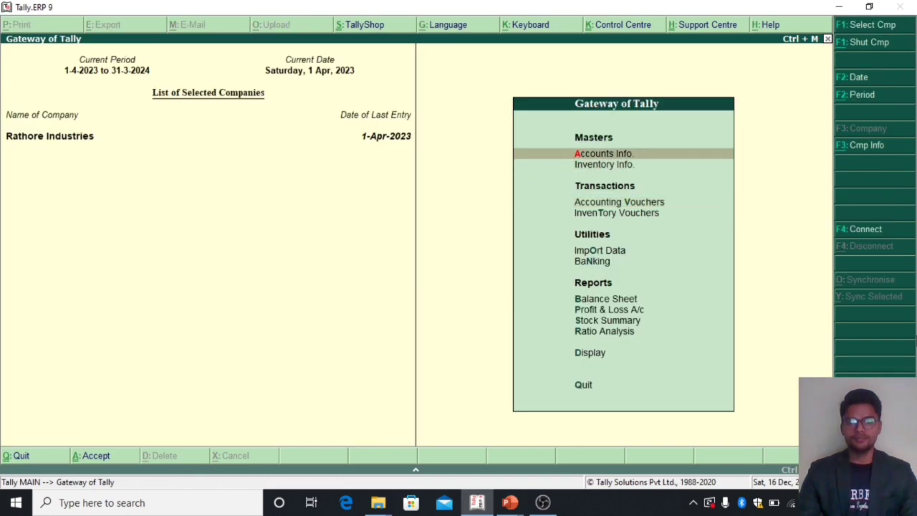
key("Return")
key("Down")
key("Up")
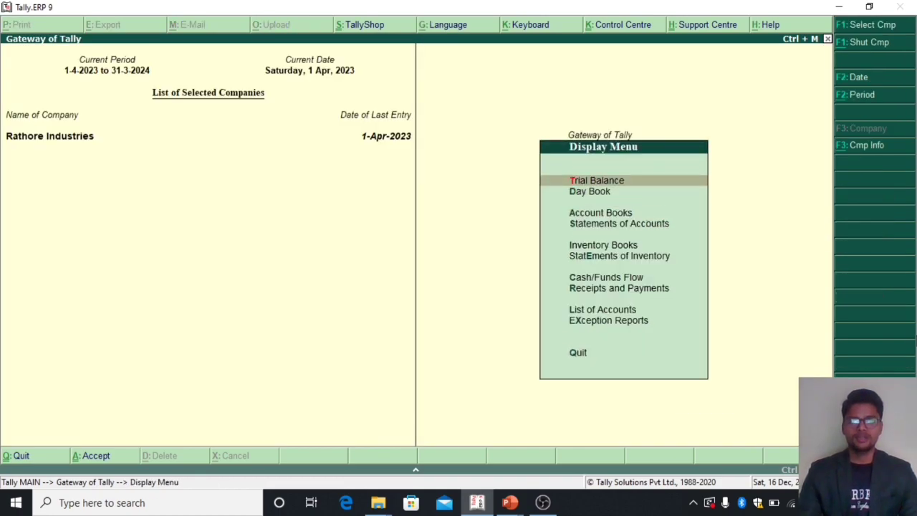
key("Return")
key("alt+F1")
key("Down")
key("Down")
key("Down")
key("Down")
key("Down")
key("Down")
key("Down")
key("Down")
key("Down")
key("Up")
key("Up")
key("Up")
key("Up")
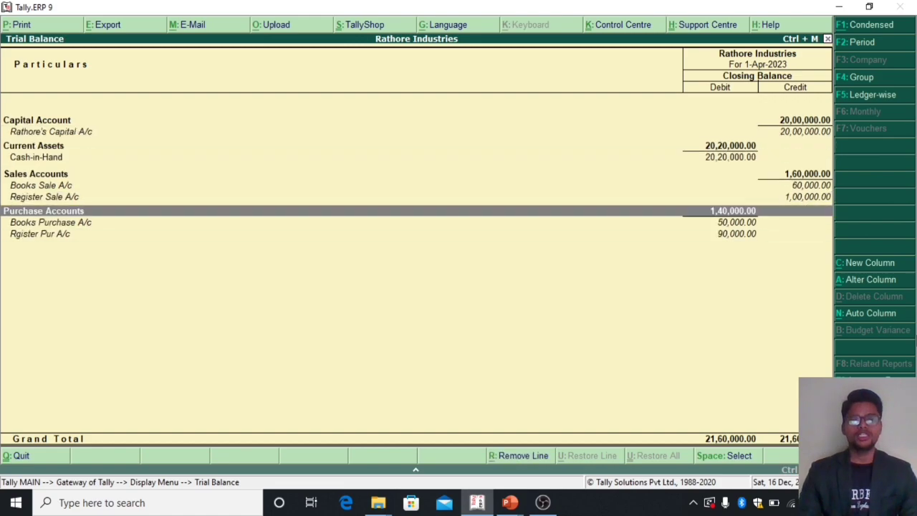
key("Down")
key("Down")
key("Down")
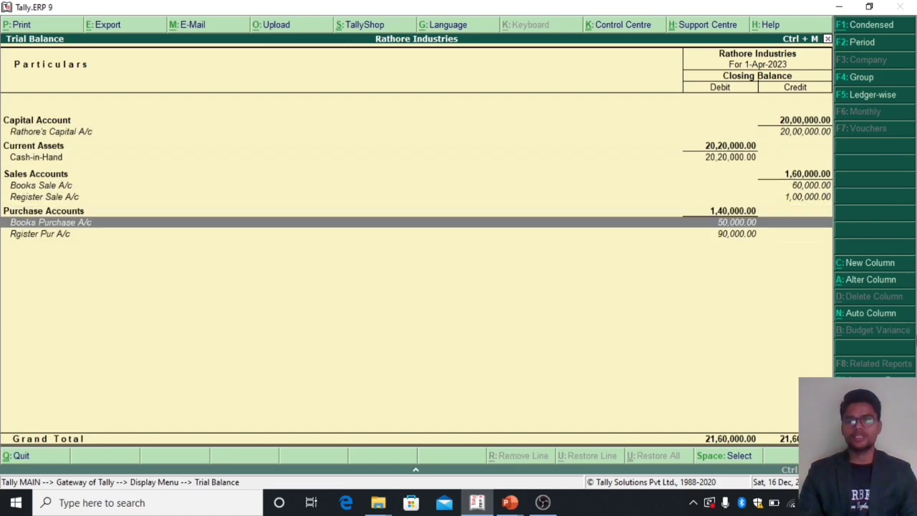
key("Escape")
key("Escape")
Step: Examine the Profit & Loss A/c in detailed view, including the gross and nett profit lines, and return to the Gateway of Tally
key("Up")
key("Up")
key("Up")
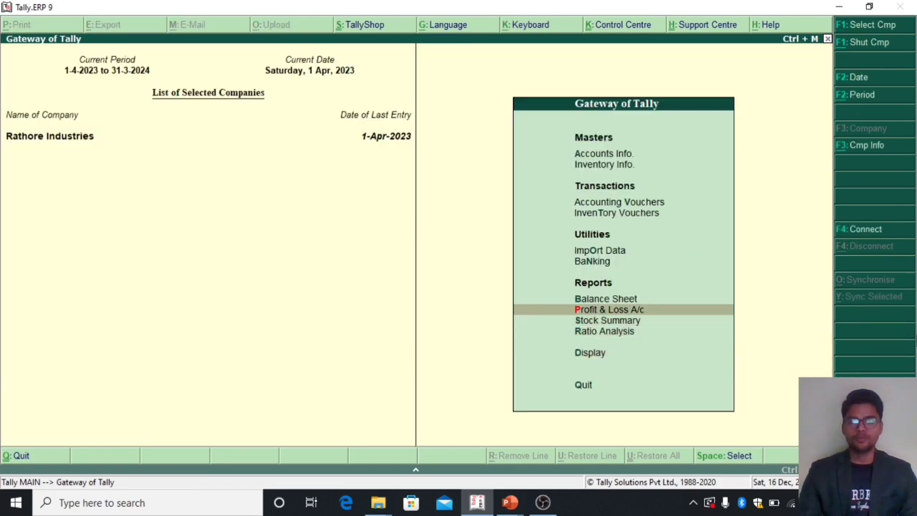
key("Return")
key("alt+F1")
key("Down")
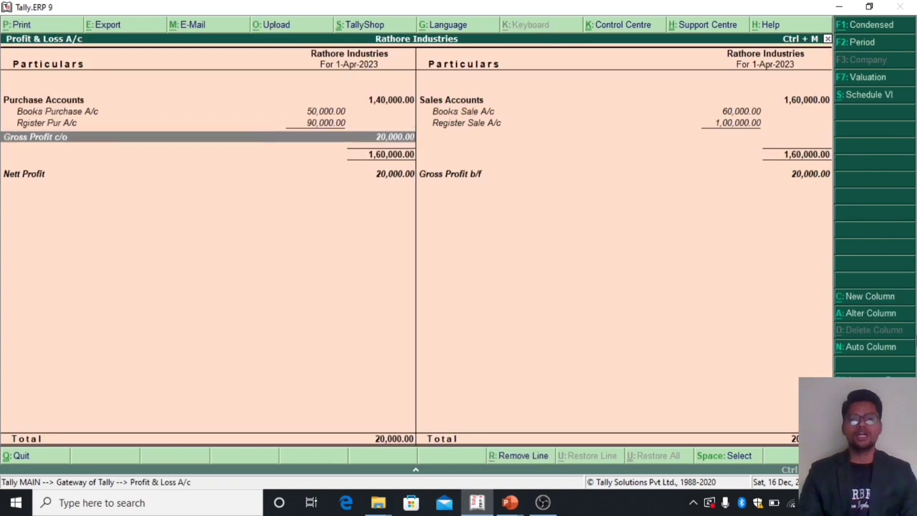
key("Down")
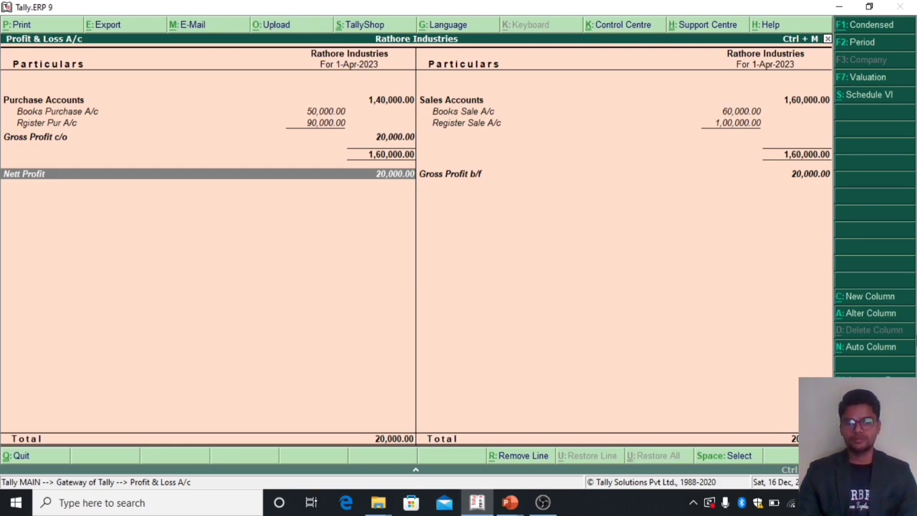
key("Escape")
key("Escape")
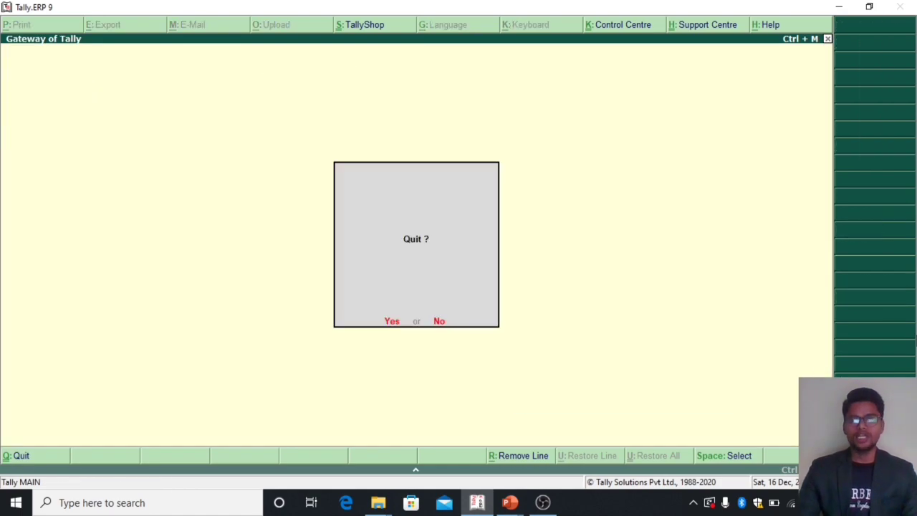
key("Escape")
Step: Start a third Sales voucher in item invoice mode with Cash as party, default party details and Books Sale A/c as sales ledger
key("Down")
key("Down")
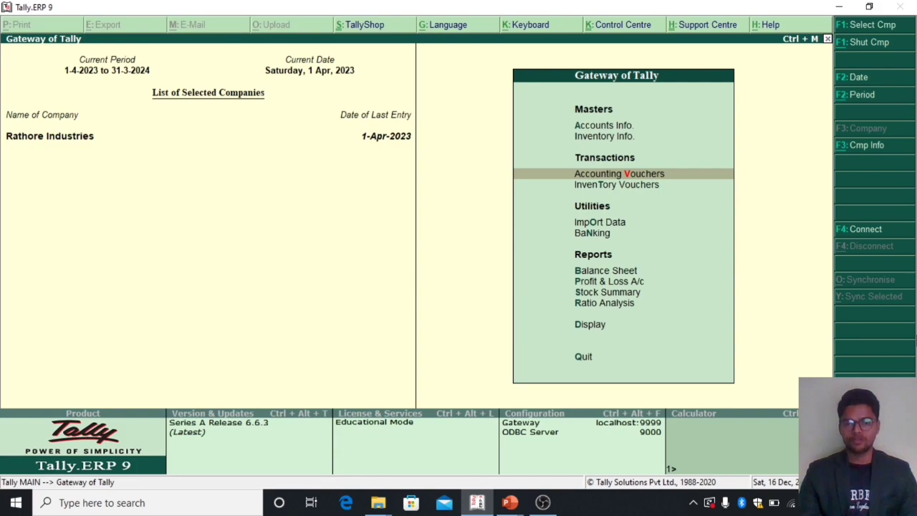
key("Return")
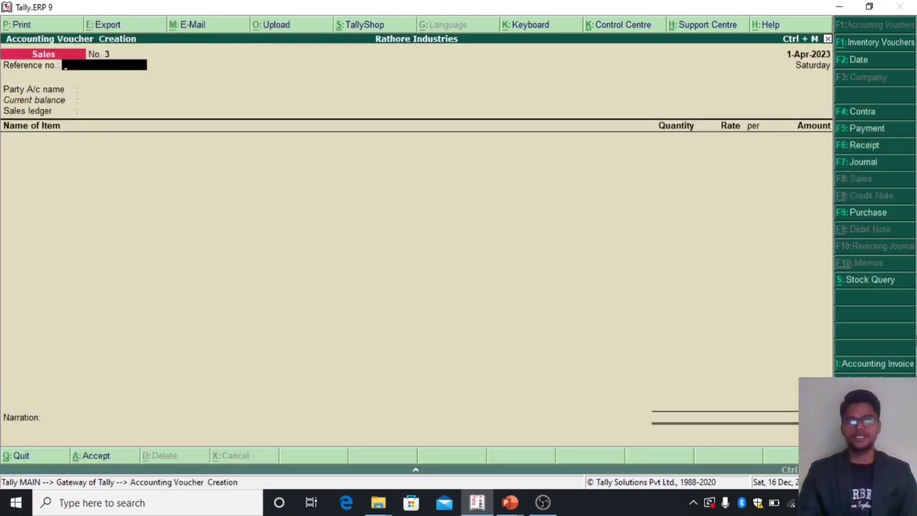
key("Return")
key("Return")
key("Return")
key("Return")
key("Return")
key("Return")
key("Return")
key("Return")
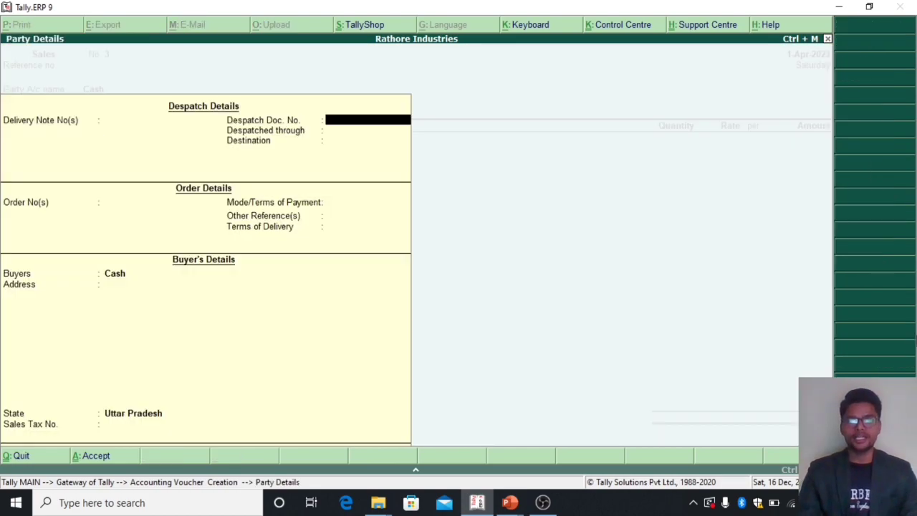
key("Return")
key("Return")
key("Return")
key("Return")
key("Return")
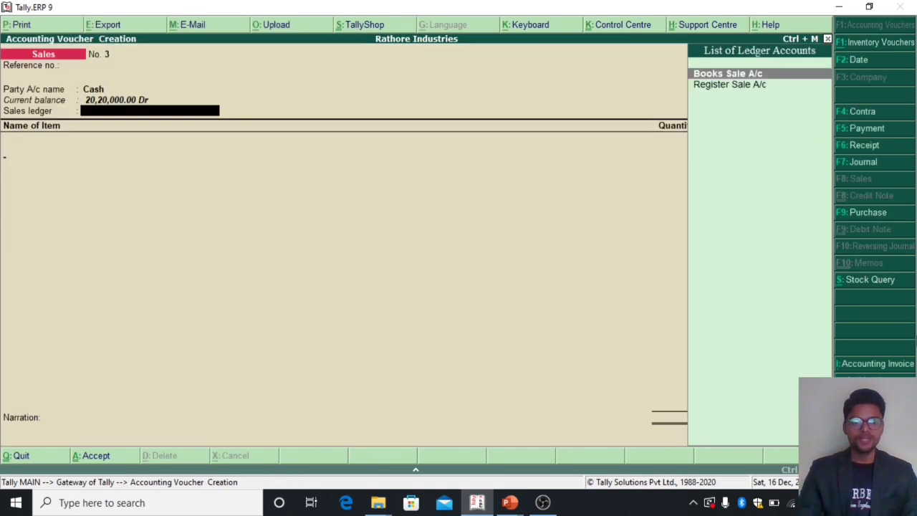
key("BackSpace")
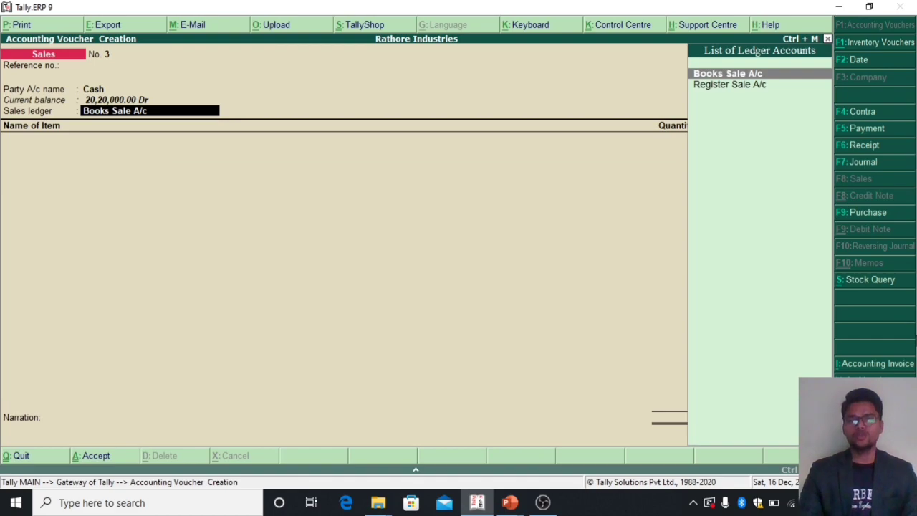
key("Return")
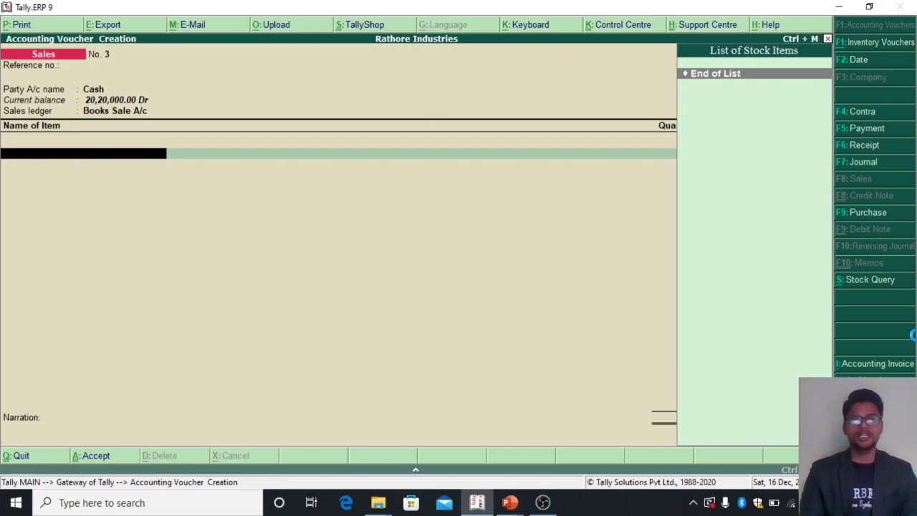
Step: Start a new stock item named Hindi from the voucher and create the stock group Books under Primary for it
key("alt+c")
type("Hindi")
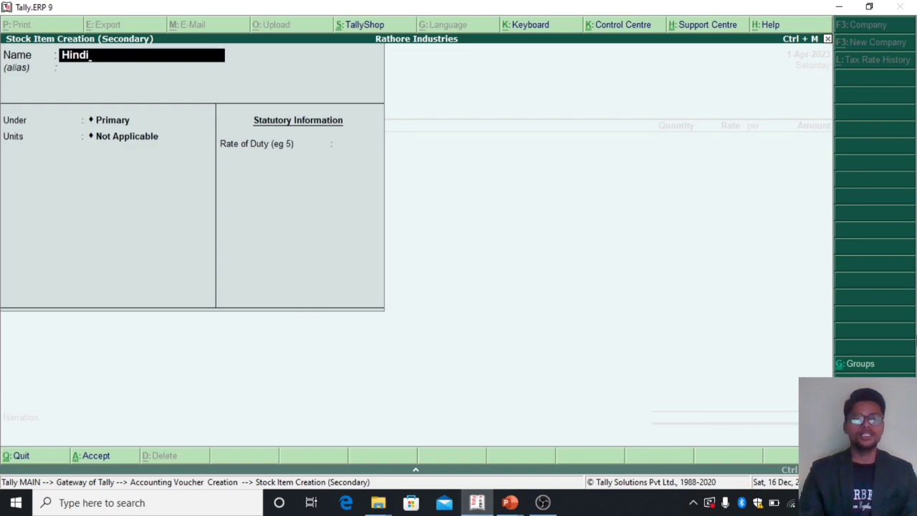
key("Return")
key("alt+c")
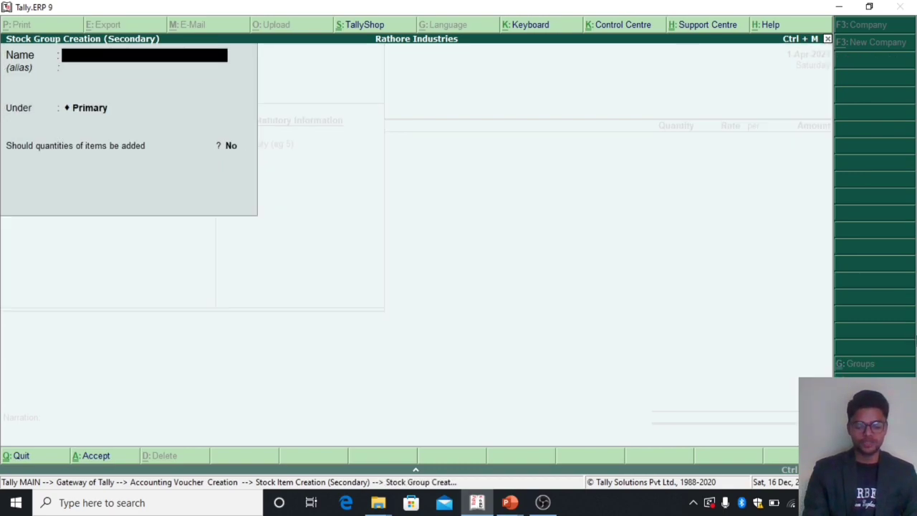
type("Books")
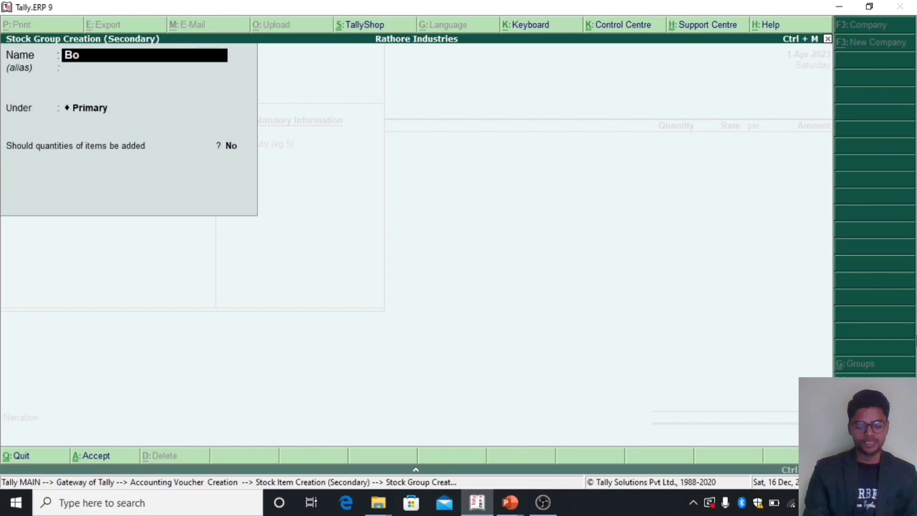
key("Return")
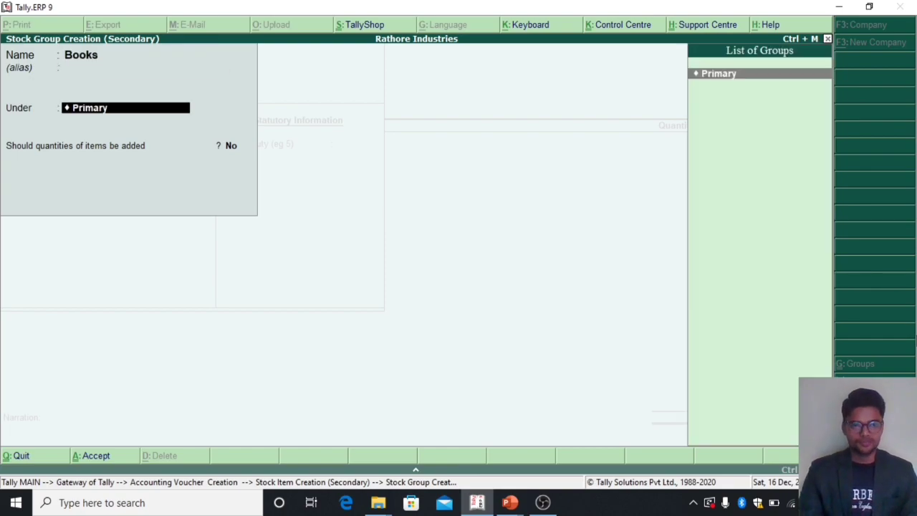
key("Return")
key("Return")
key("Return")
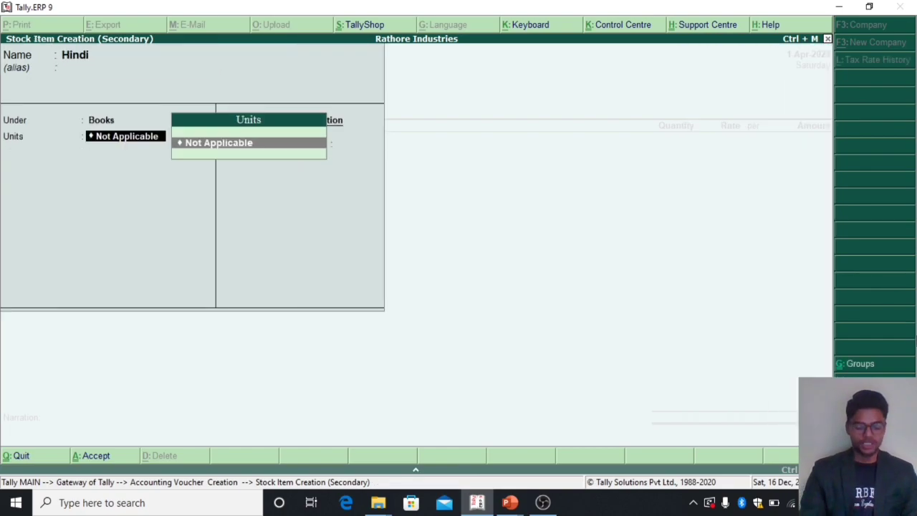
Step: Create the simple unit pcs with 0 decimal places for the Hindi item, leave the duty rate blank and accept the item
key("alt+c")
type("pcs")
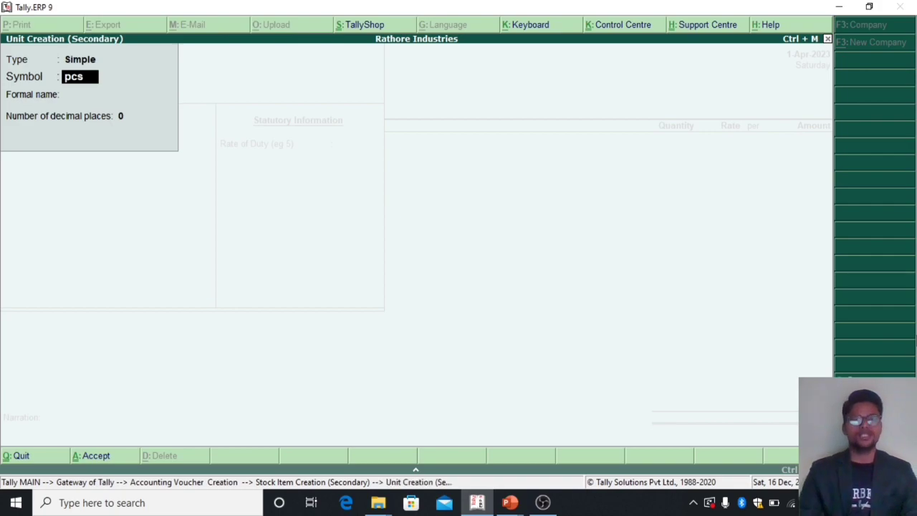
key("Return")
key("Return")
key("Return")
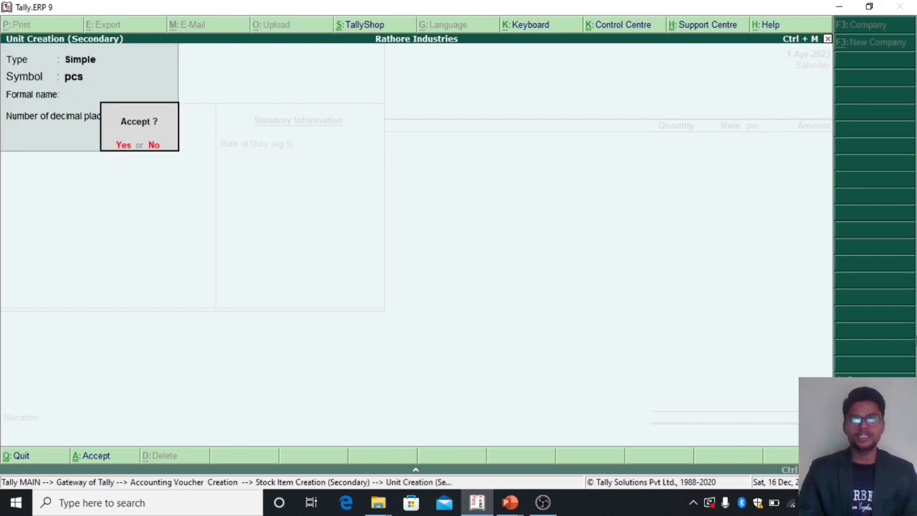
key("Return")
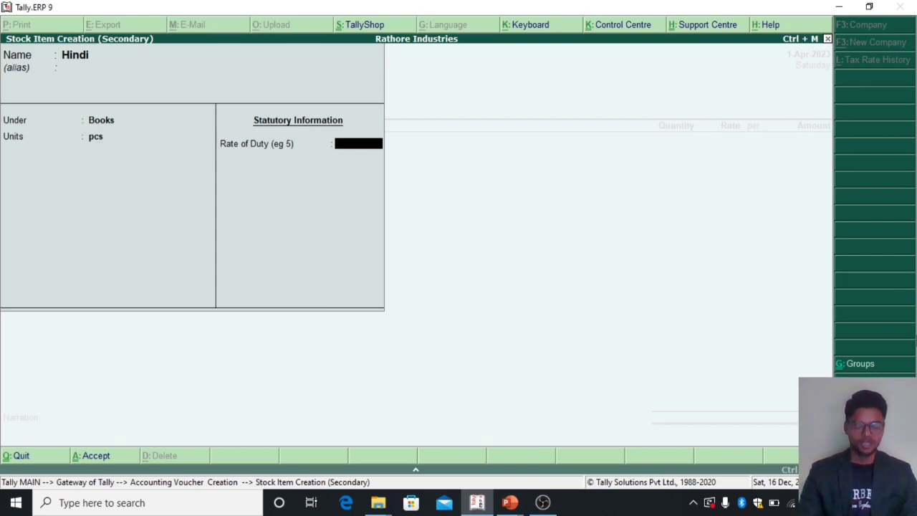
key("Return")
key("Return")
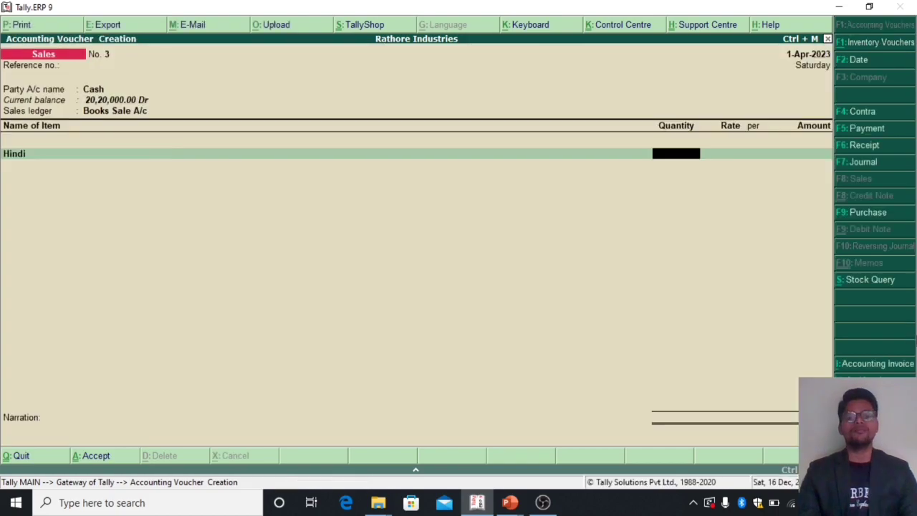
Step: Enter a quantity of 2000 pcs for the Hindi item in the Sales voucher
key("BackSpace")
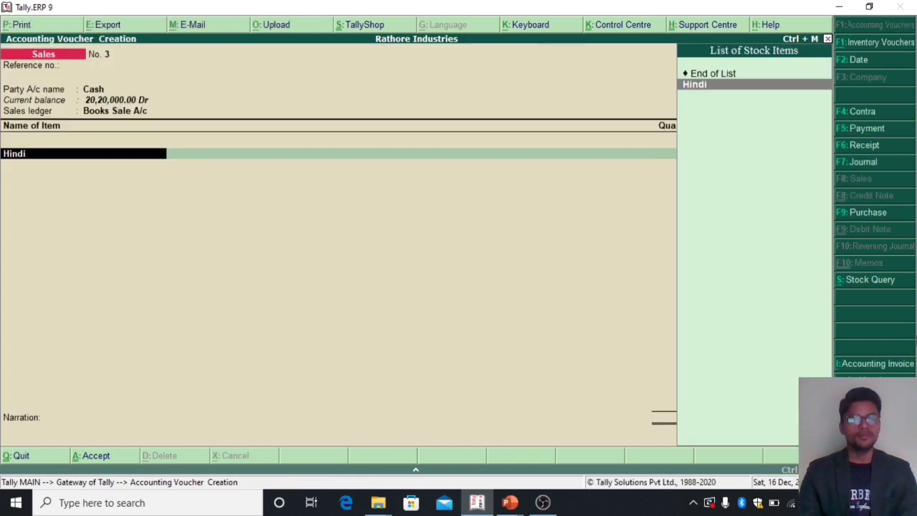
key("Return")
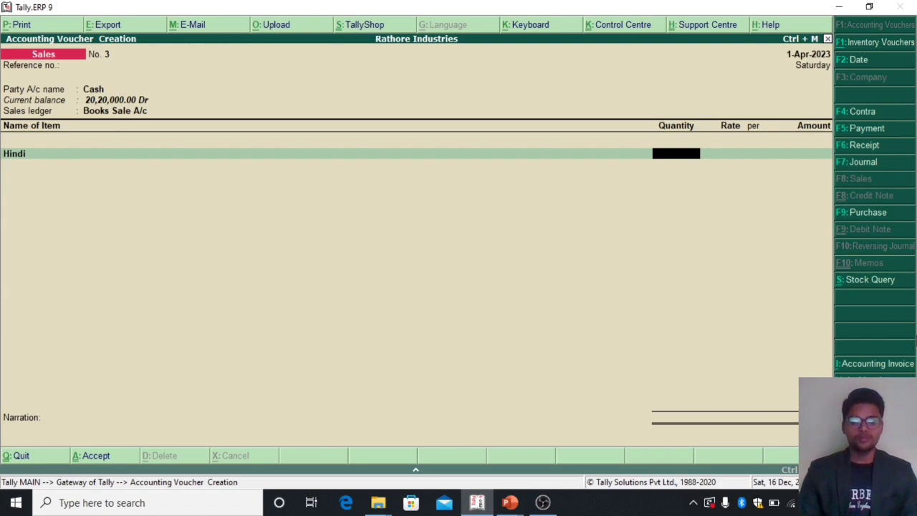
type("2000")
key("Return")
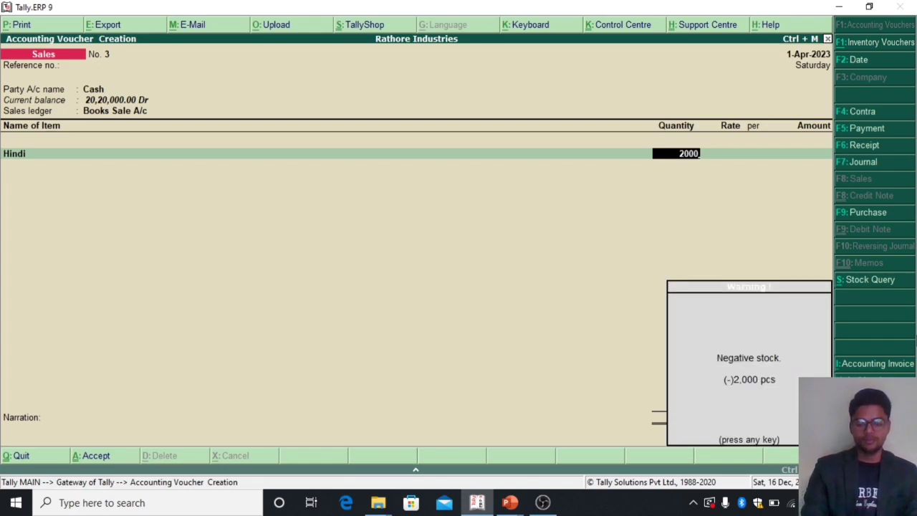
key("Return")
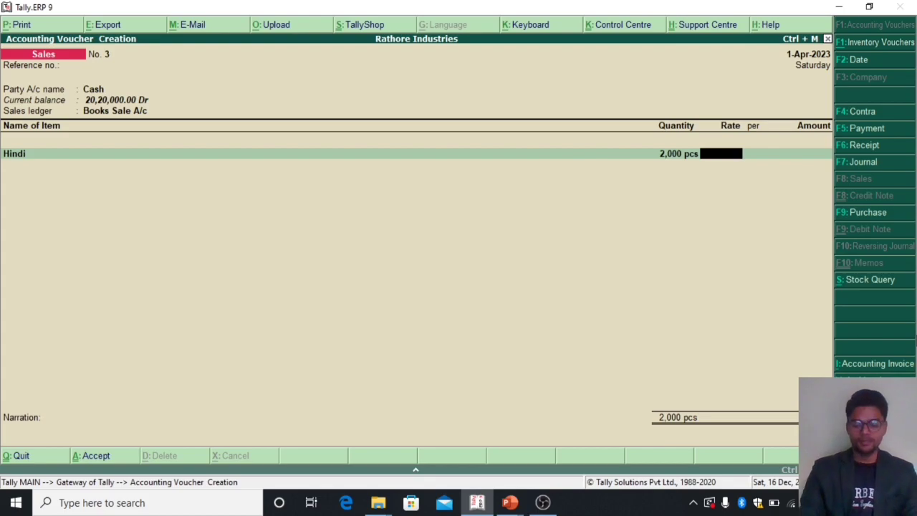
Step: Switch the entry to a Purchase voucher with Cash as party, default supplier details, Books Purchase A/c as ledger and the Hindi item
key("F9")
key("Return")
key("Return")
key("Return")
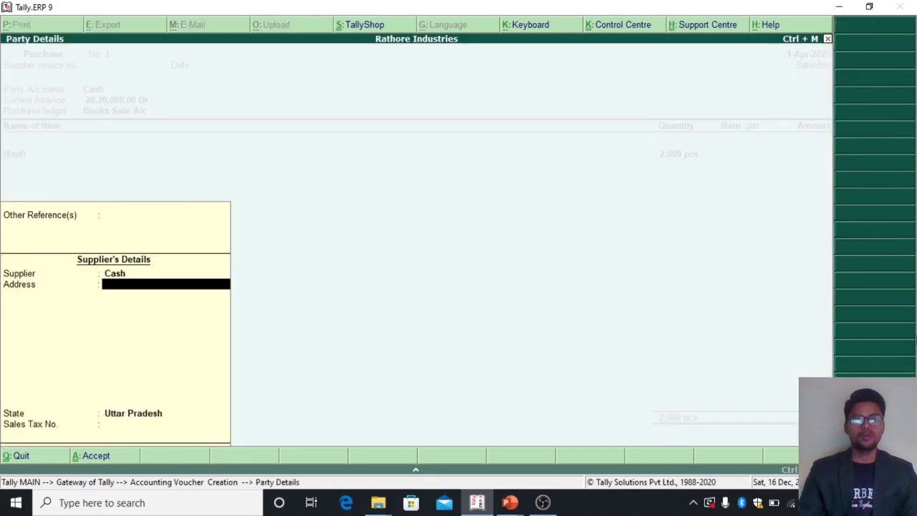
key("Return")
key("Return")
key("Return")
key("Return")
key("Return")
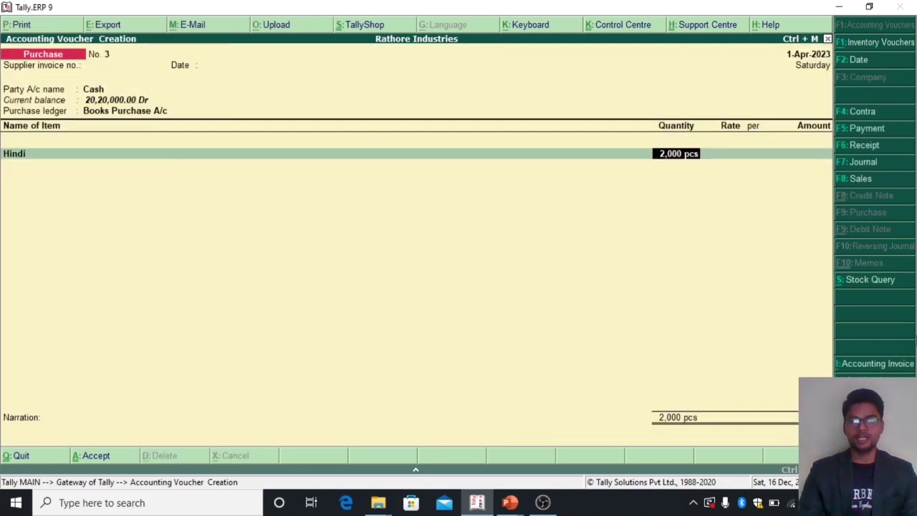
key("Return")
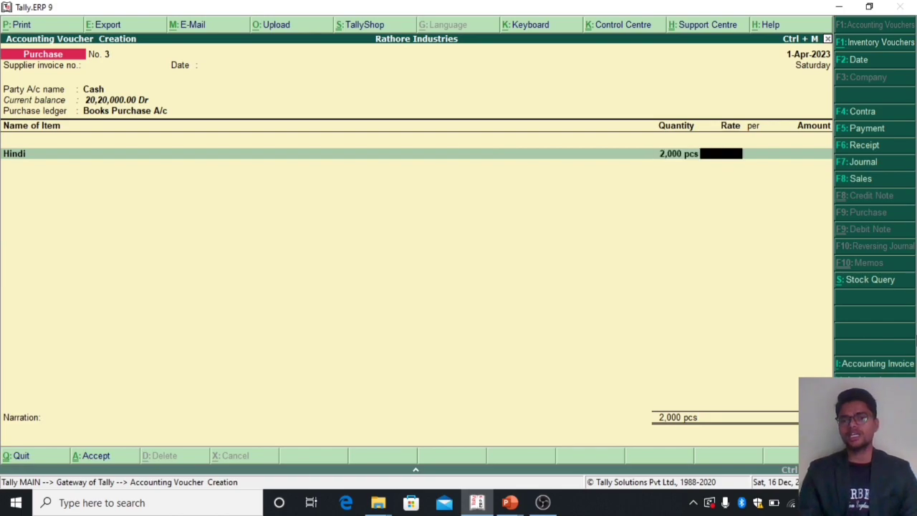
Step: Set the Hindi line to 200 pcs at a rate of 250 per pcs
type("250")
key("Return")
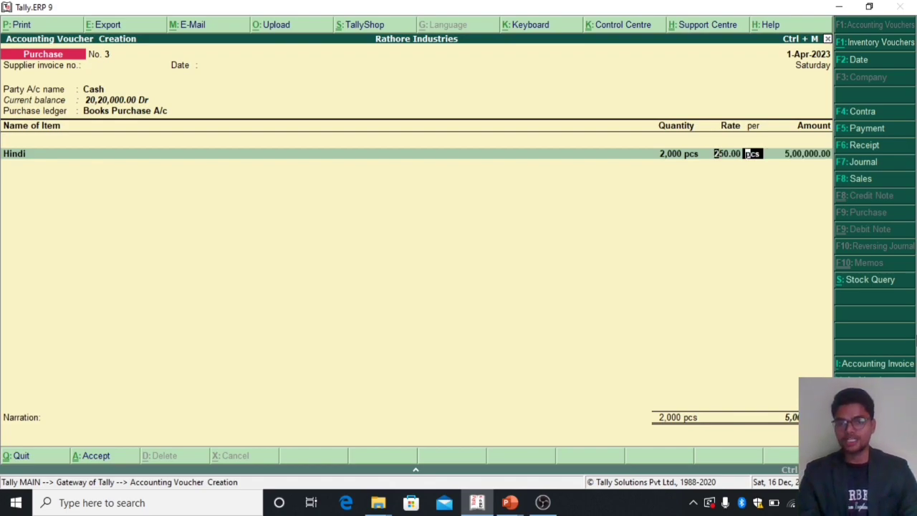
key("BackSpace")
key("BackSpace")
type("2000")
key("BackSpace")
key("Return")
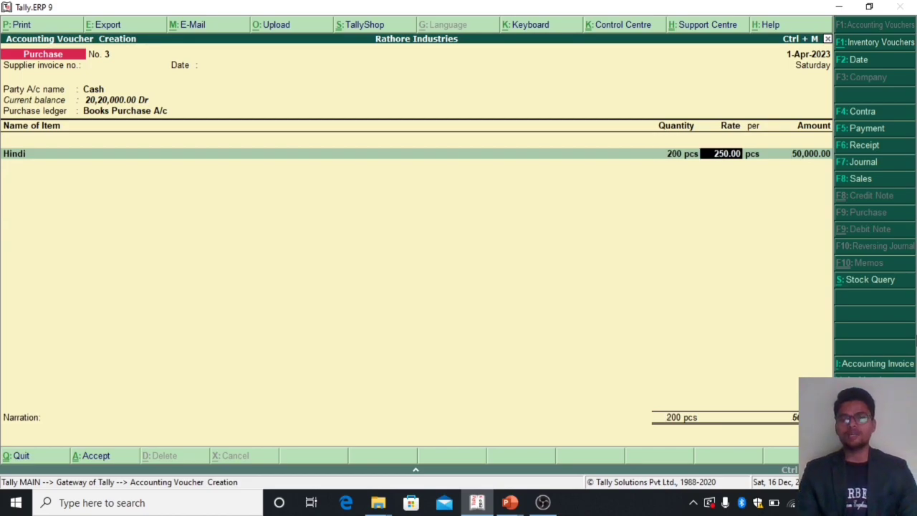
key("Return")
key("Return")
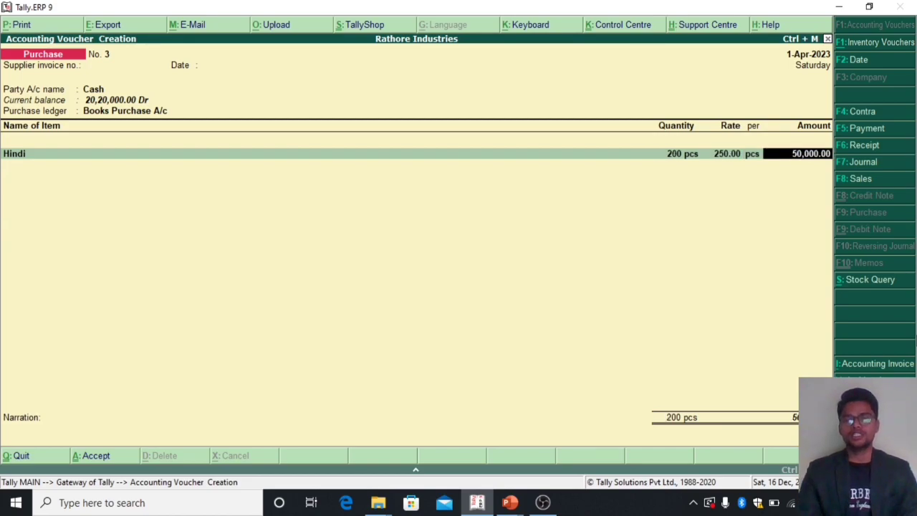
key("Return")
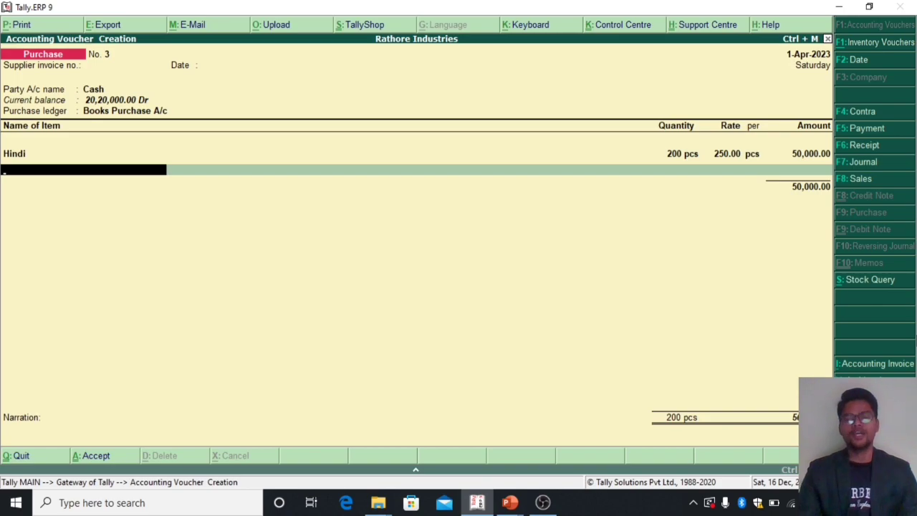
key("Return")
key("BackSpace")
key("BackSpace")
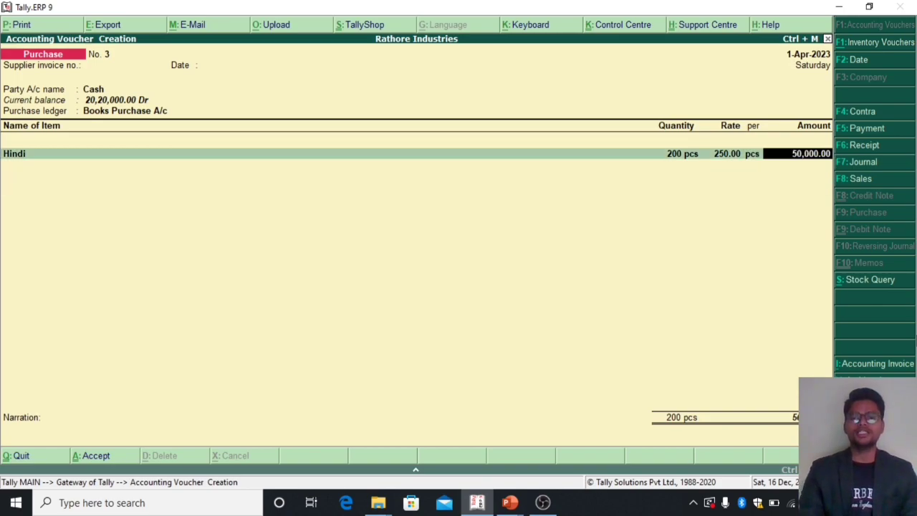
key("Return")
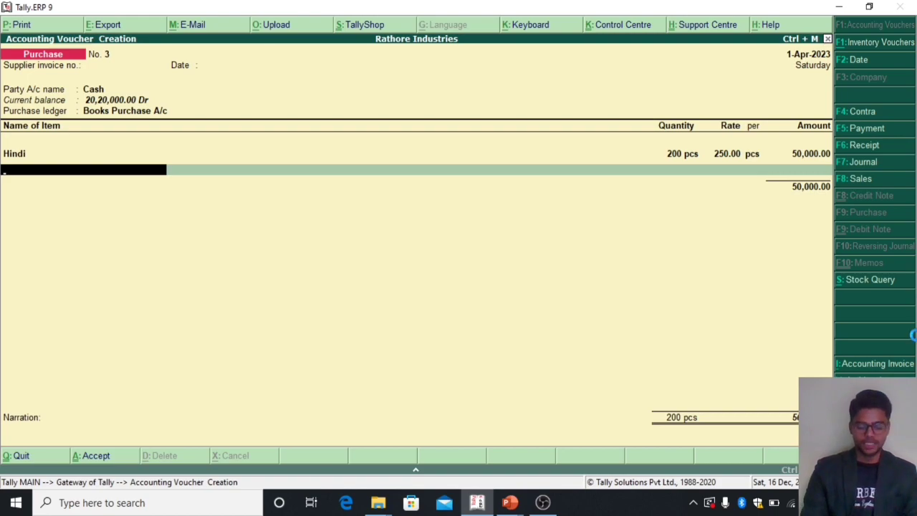
Step: Create the stock item English from the voucher under the Books group with unit pcs and a blank duty rate
key("alt+c")
type("English")
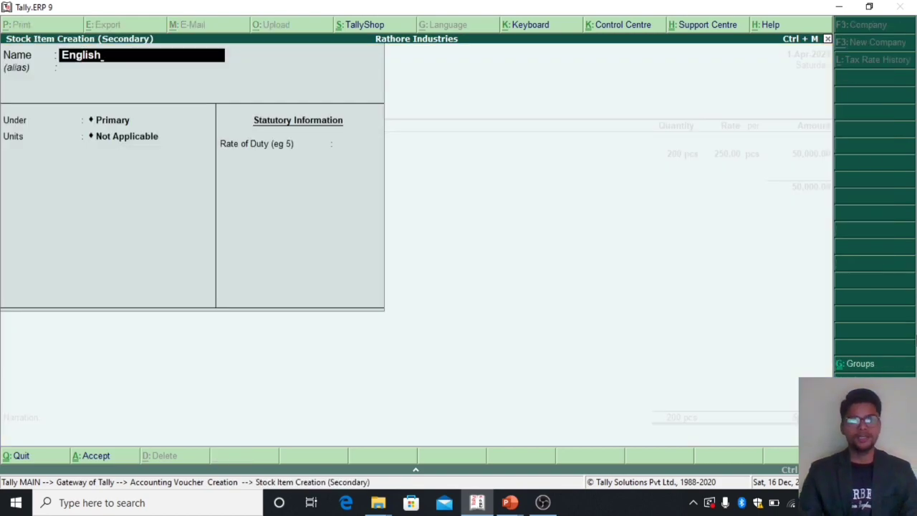
key("Return")
key("Return")
key("Down")
key("Return")
key("Down")
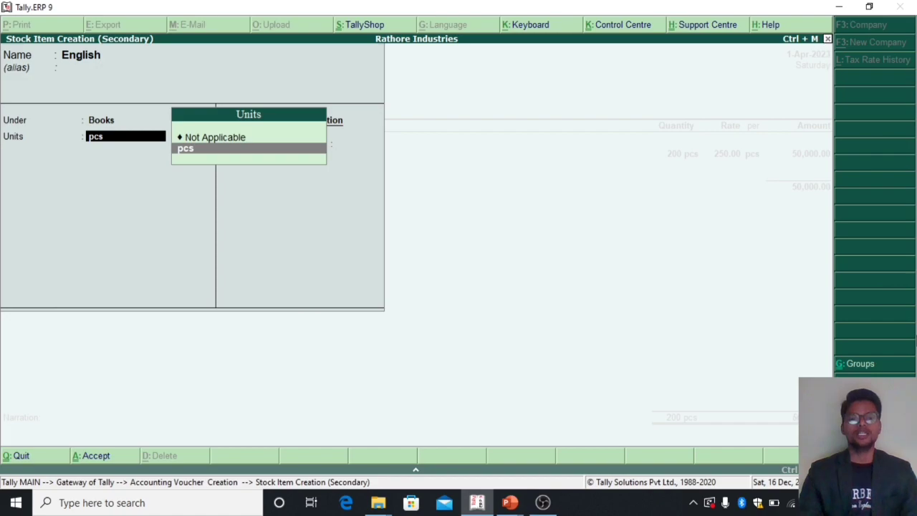
key("Return")
key("Return")
Step: Enter 200 pcs for the English line with the rate left blank and an amount of 60000
key("Return")
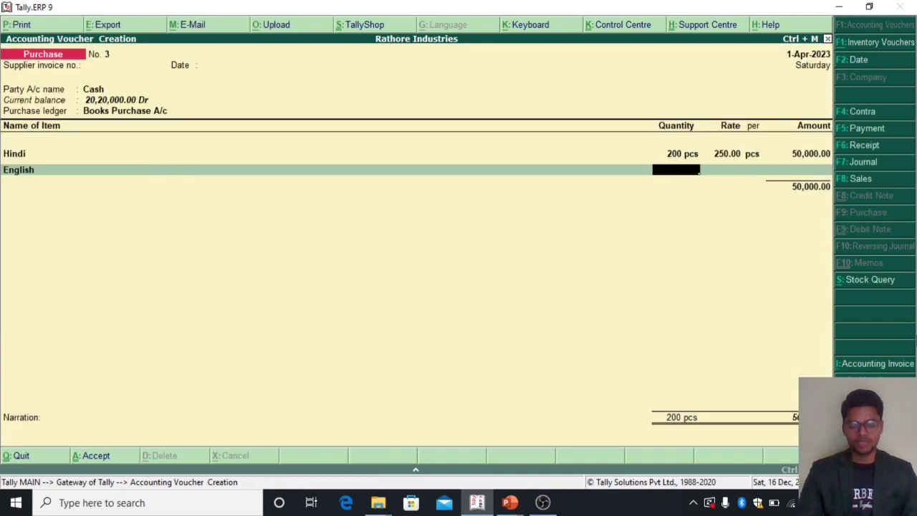
type("200")
key("Return")
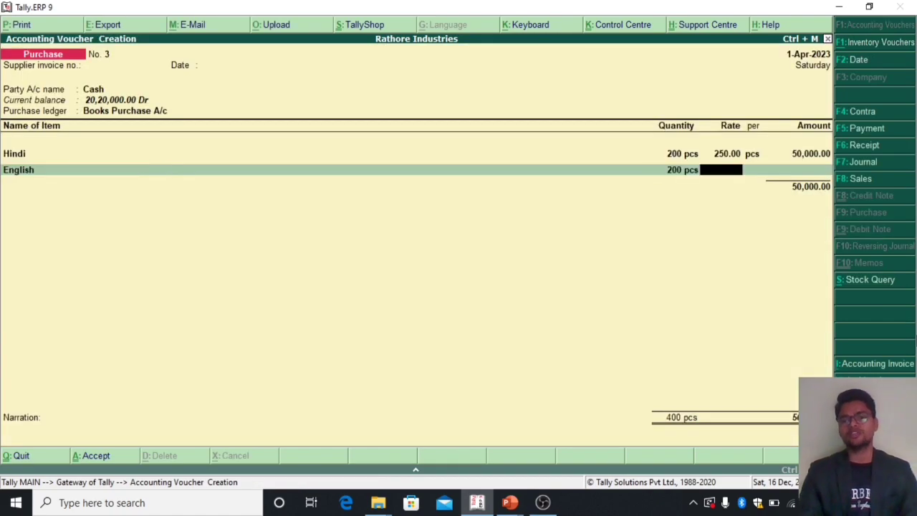
key("Return")
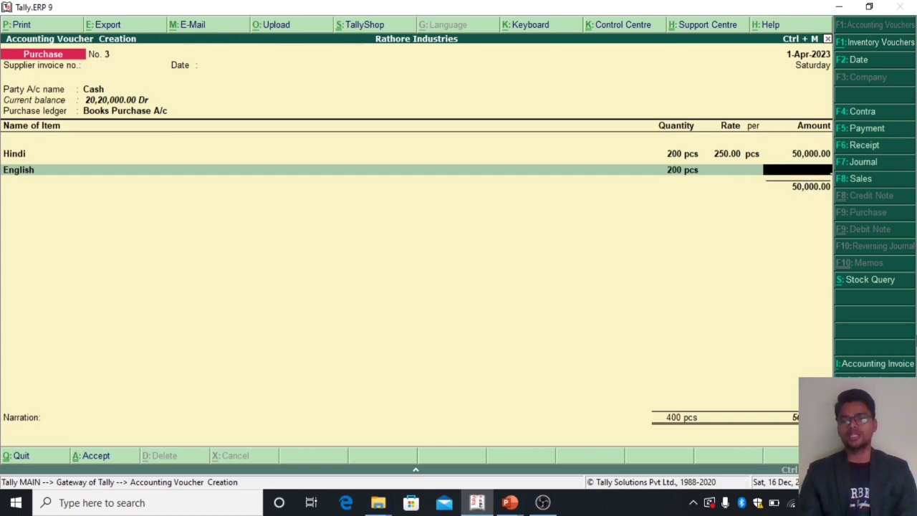
type("60000")
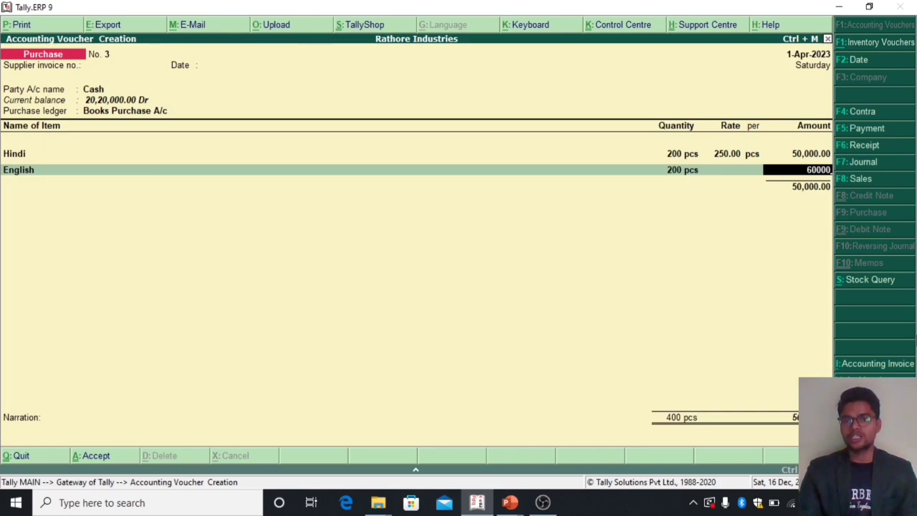
key("Return")
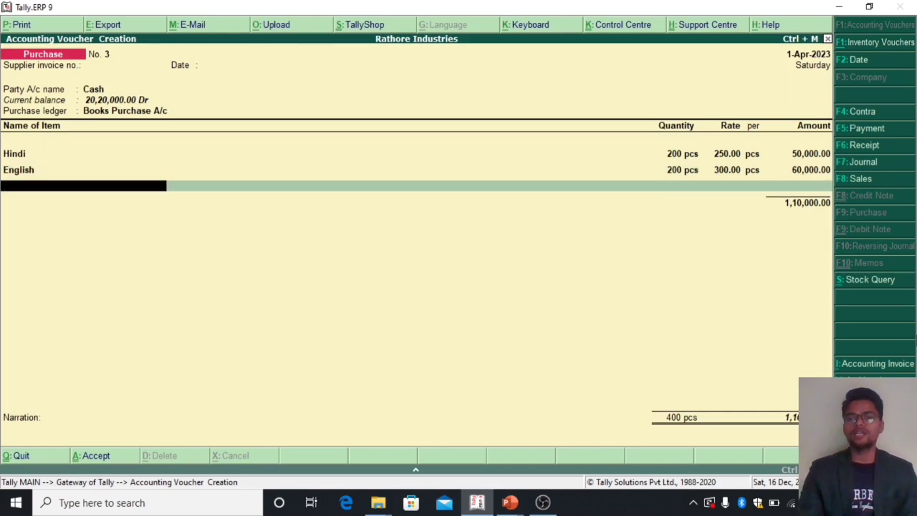
key("BackSpace")
key("BackSpace")
key("BackSpace")
key("Return")
key("Return")
key("Return")
Step: End the item and ledger lists, save the Purchase voucher without narration and return to the Gateway of Tally
key("Return")
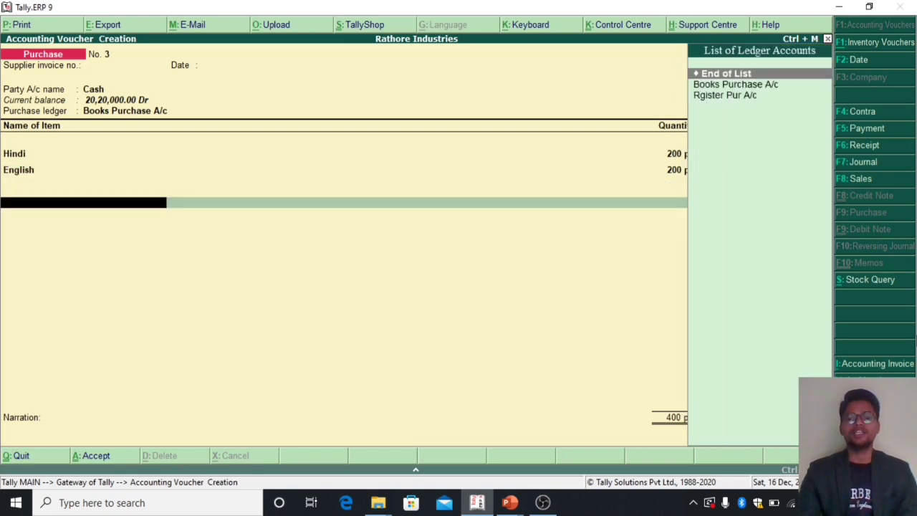
key("Return")
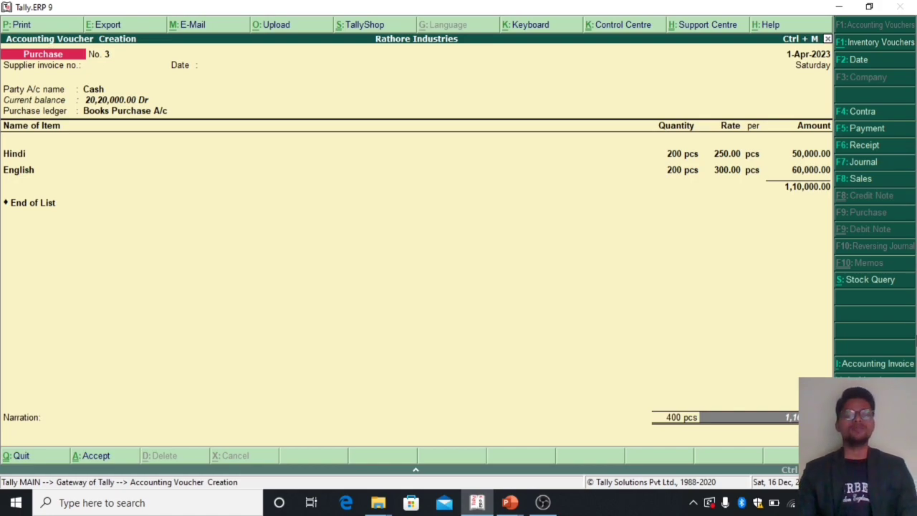
key("Return")
key("Return")
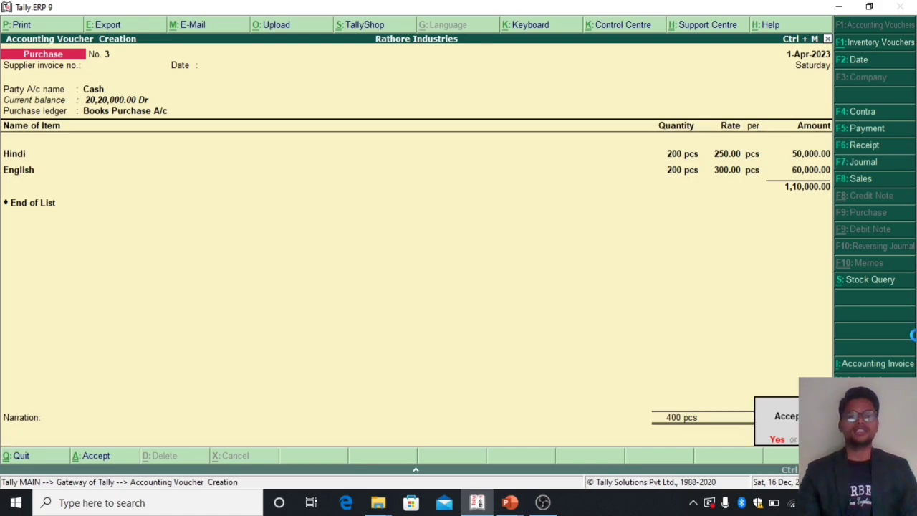
key("Return")
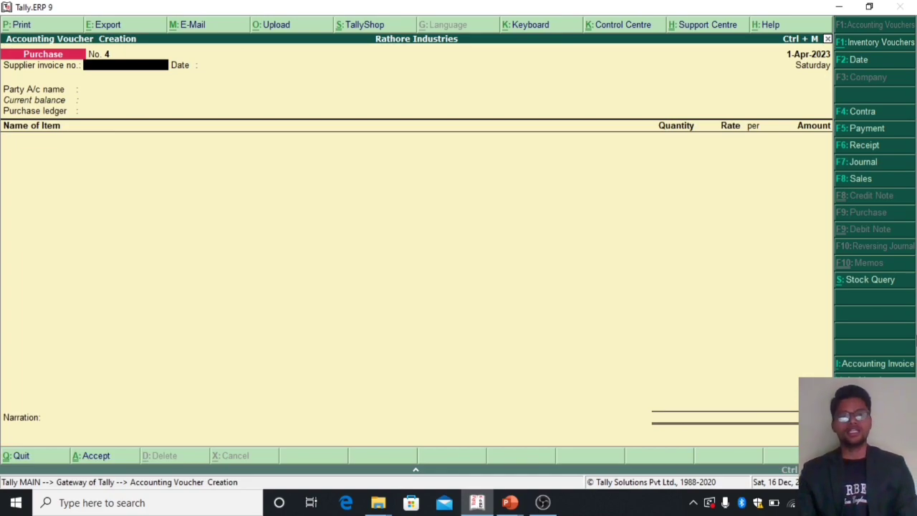
key("Escape")
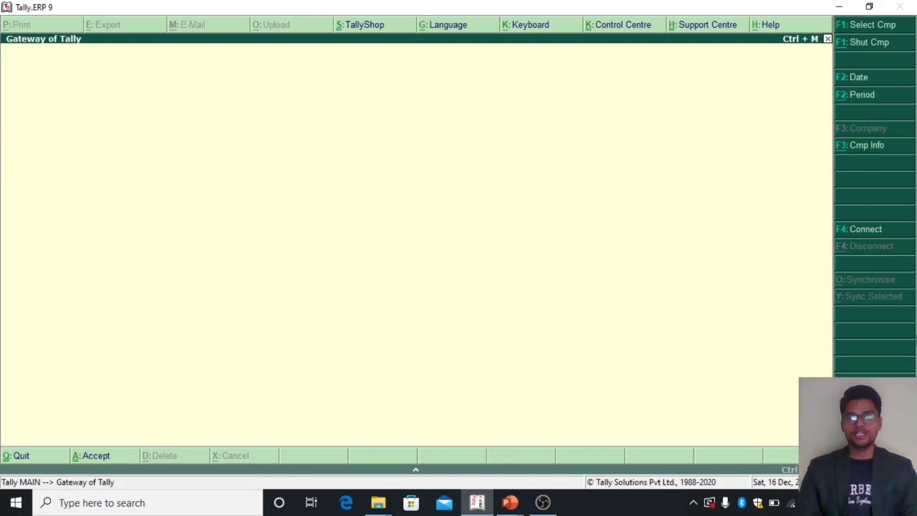
key("Escape")
key("n")
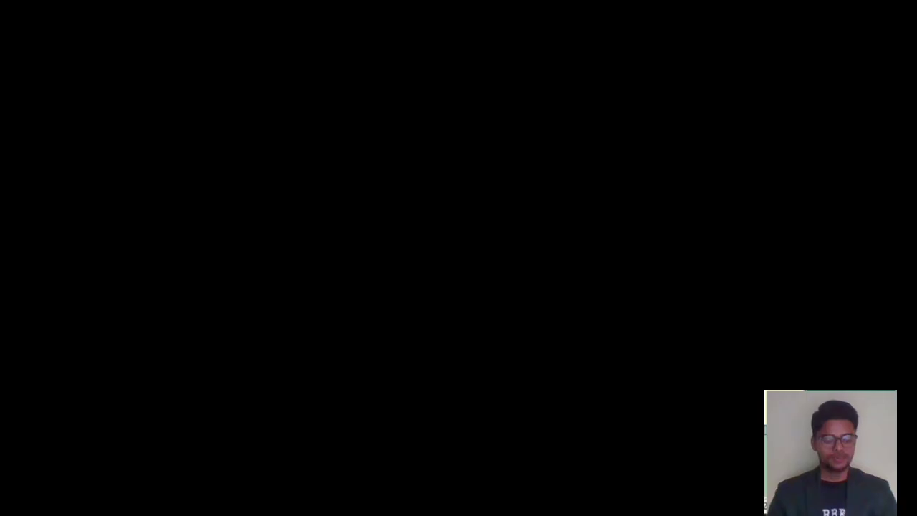